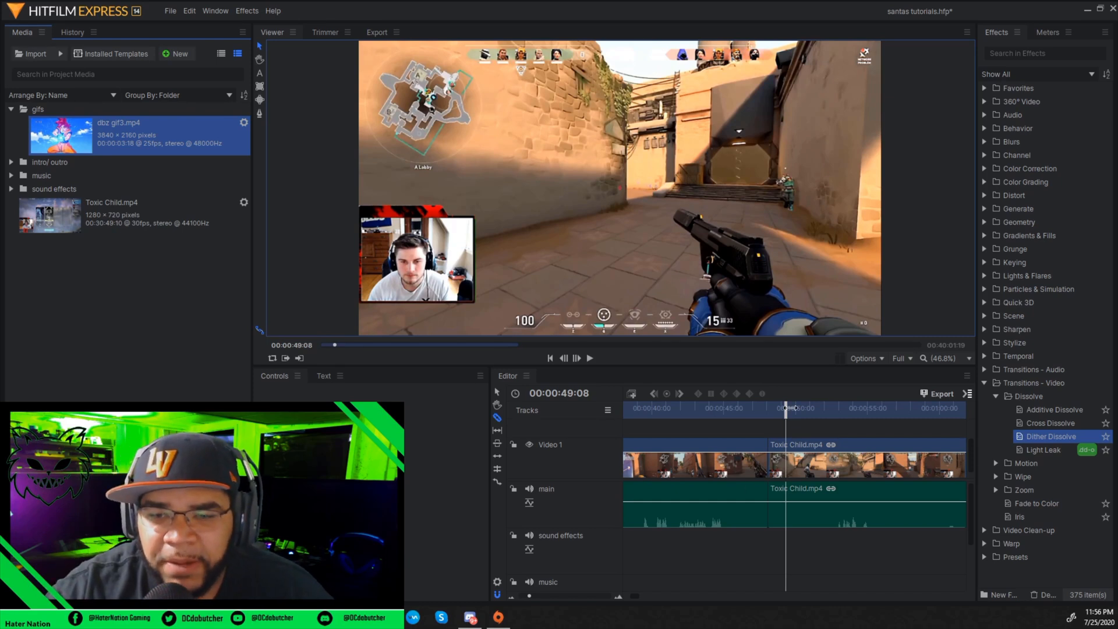
Step: Cut the Toxic Child.mp4 clip at 00:00:57:12 and remove the section just before the cut
click(903, 408)
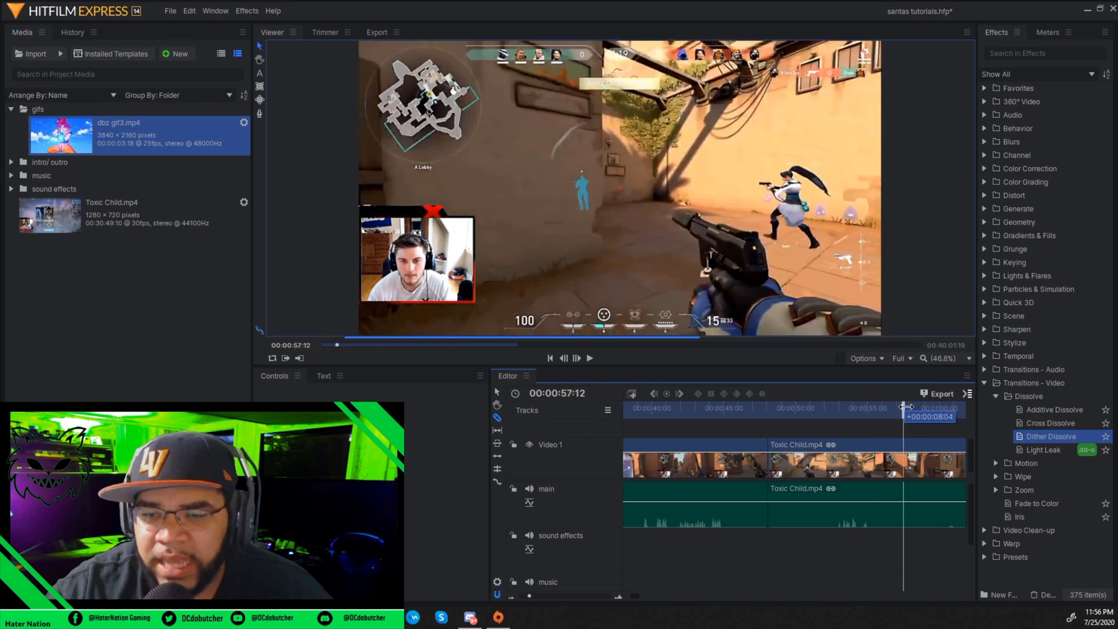
click(906, 475)
right_click(853, 469)
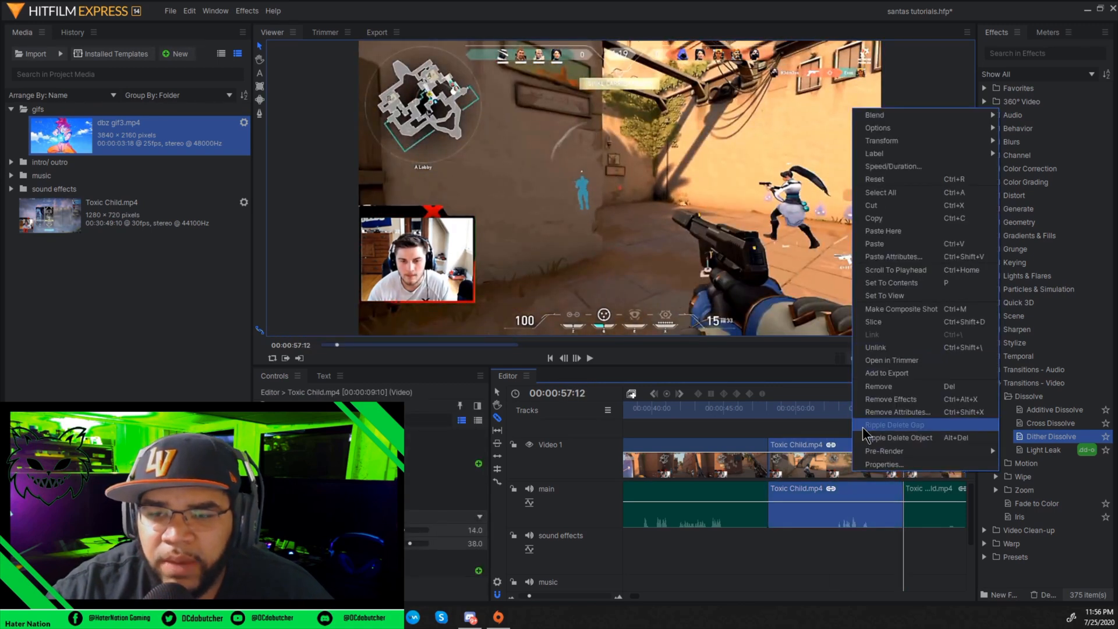
click(874, 386)
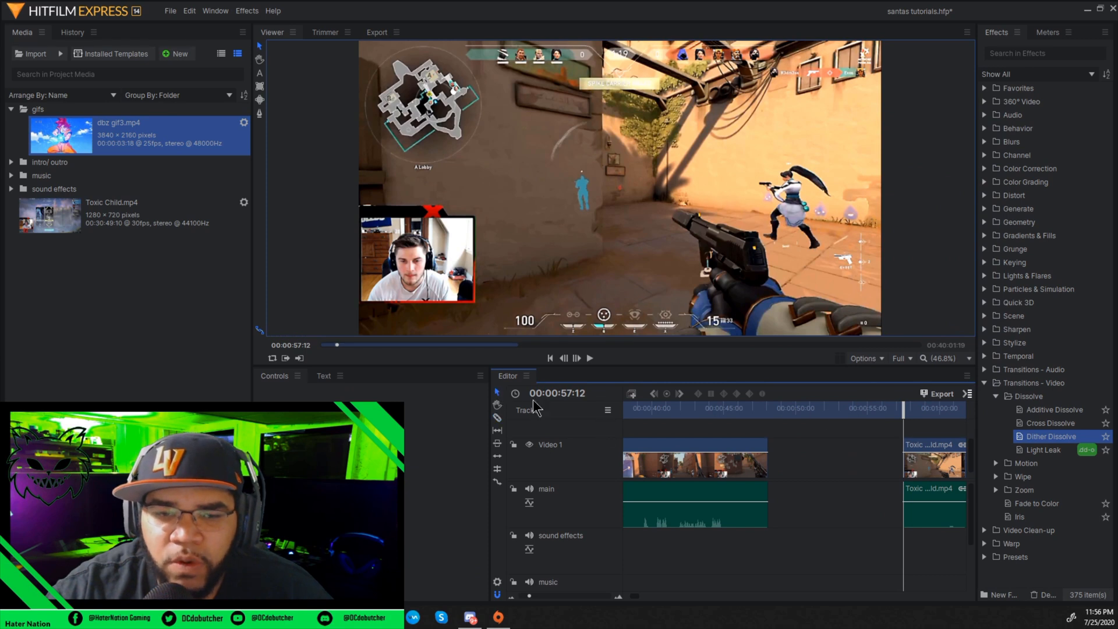
Step: Close the gaps by moving the two following Toxic Child.mp4 clips up against the preceding footage on Video 1
drag(955, 468, 806, 474)
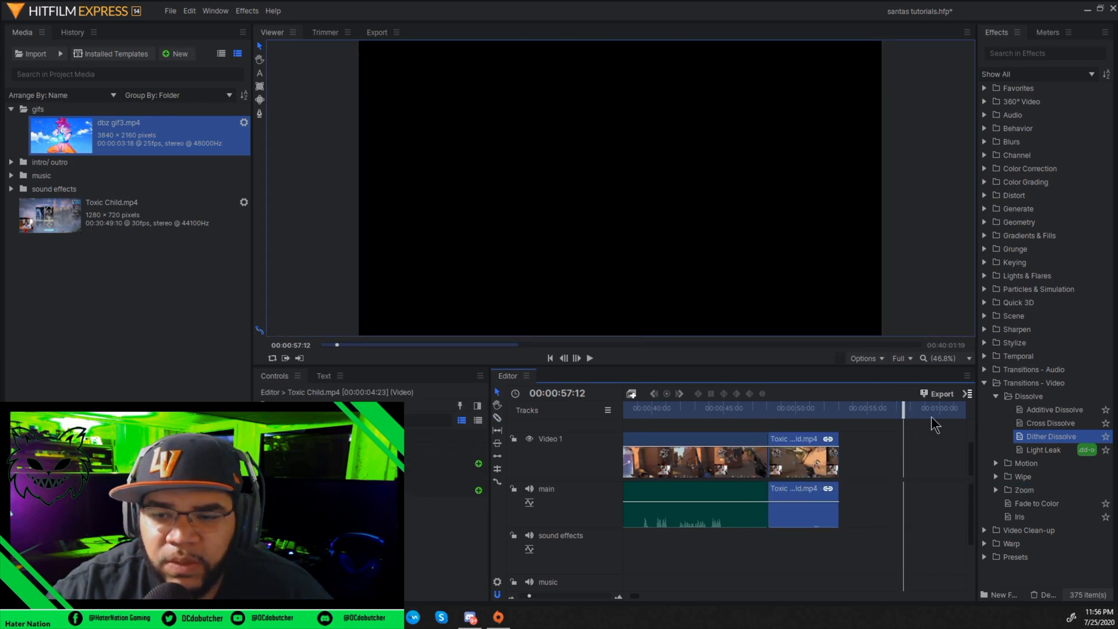
drag(903, 407, 625, 417)
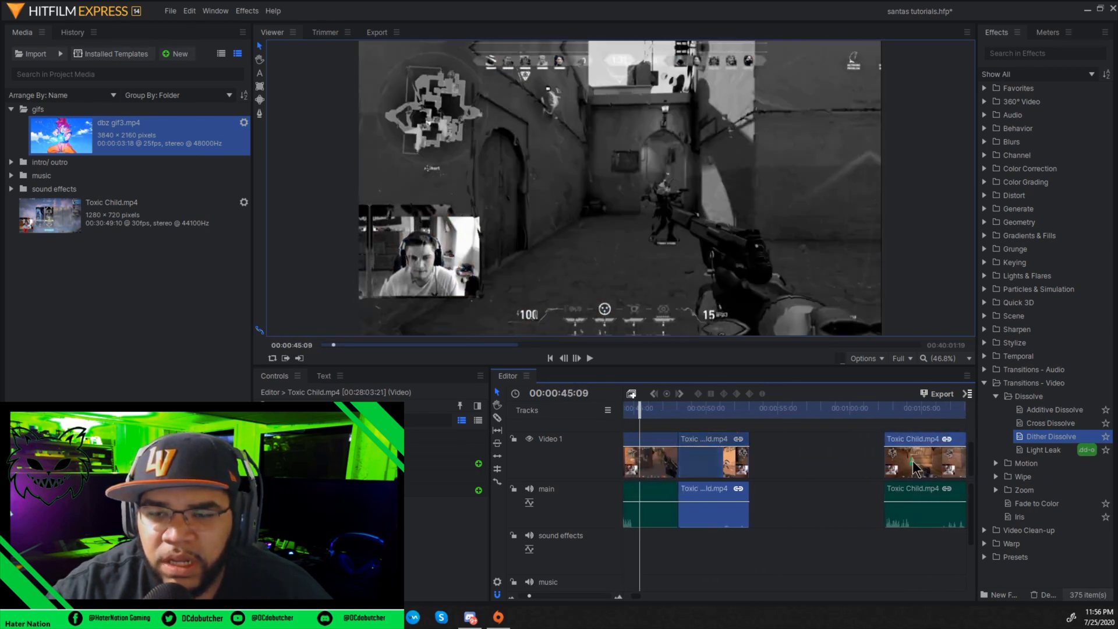
drag(913, 460, 784, 459)
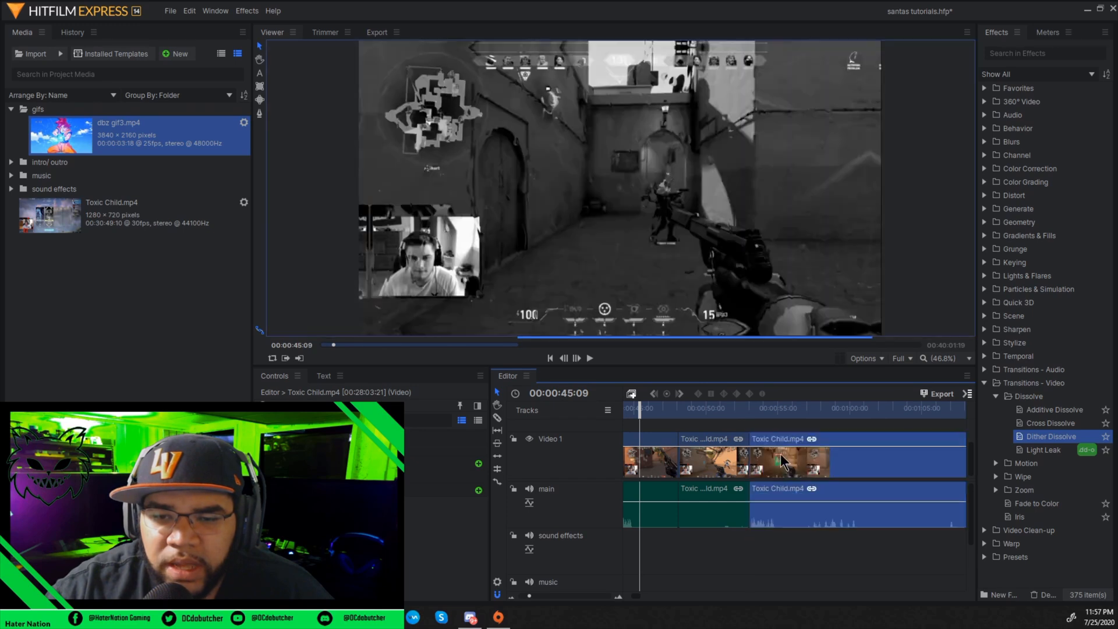
Step: Cut out the Toxic Child.mp4 section before 00:01:03:18 and move the remaining footage up against the preceding clip
drag(639, 408, 906, 428)
click(497, 418)
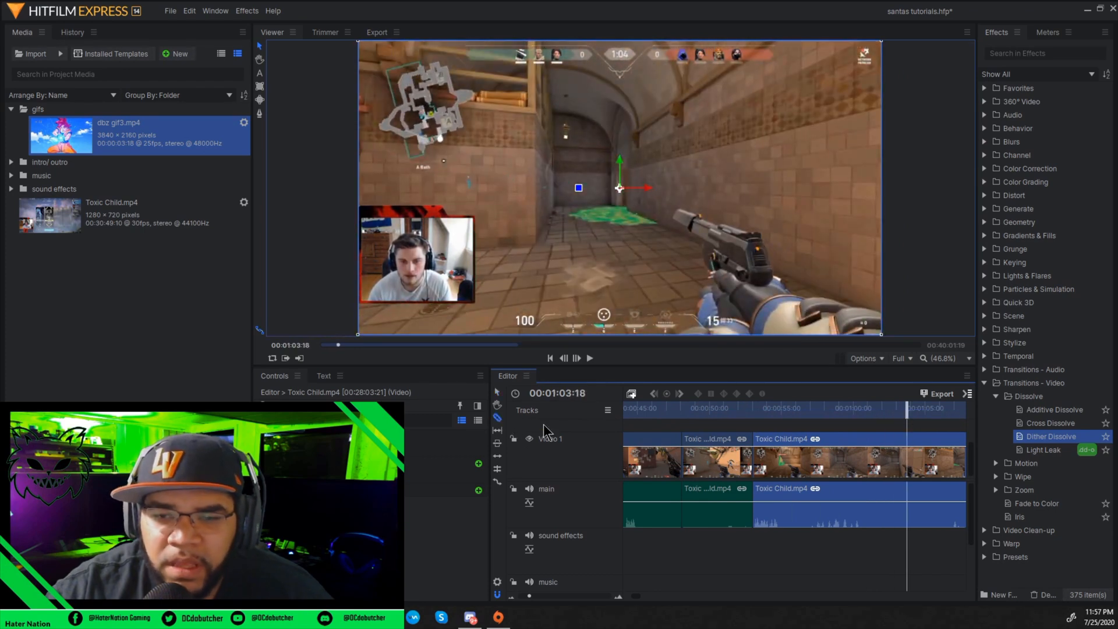
click(907, 460)
right_click(864, 468)
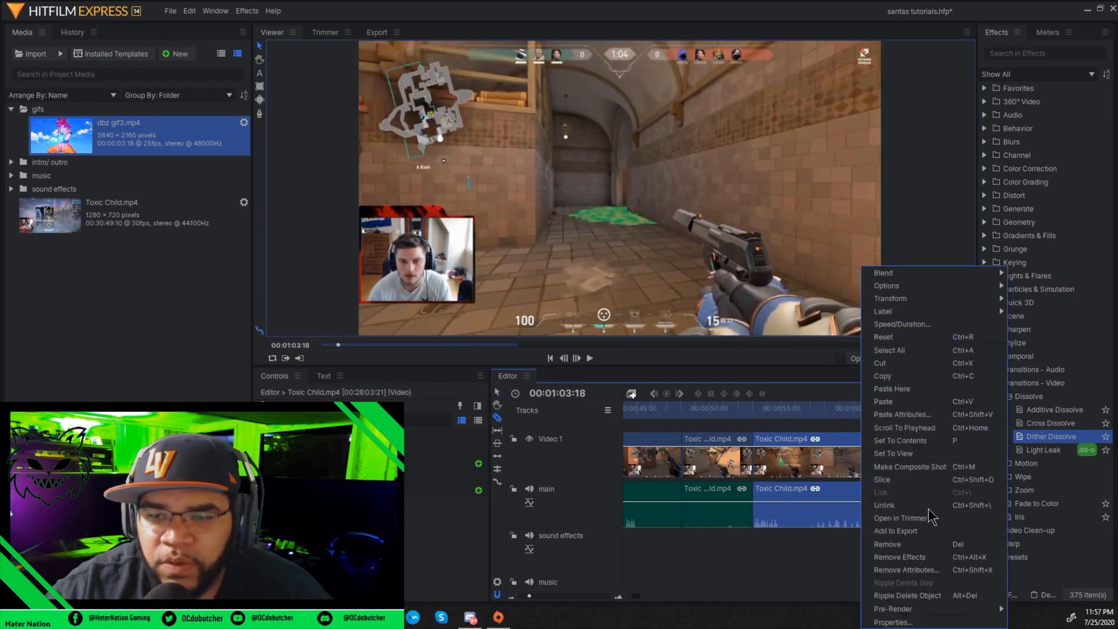
click(920, 547)
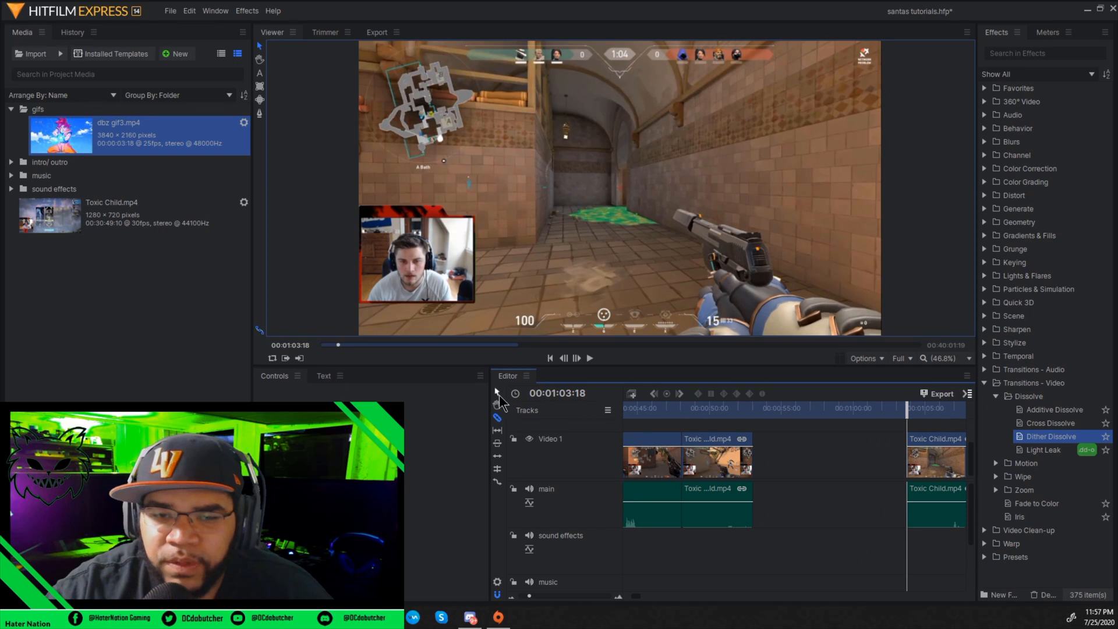
drag(937, 469, 777, 466)
Step: Apply the Additive Dissolve transition at the cut between the two Toxic Child.mp4 clips and scrub through it
drag(899, 414, 727, 426)
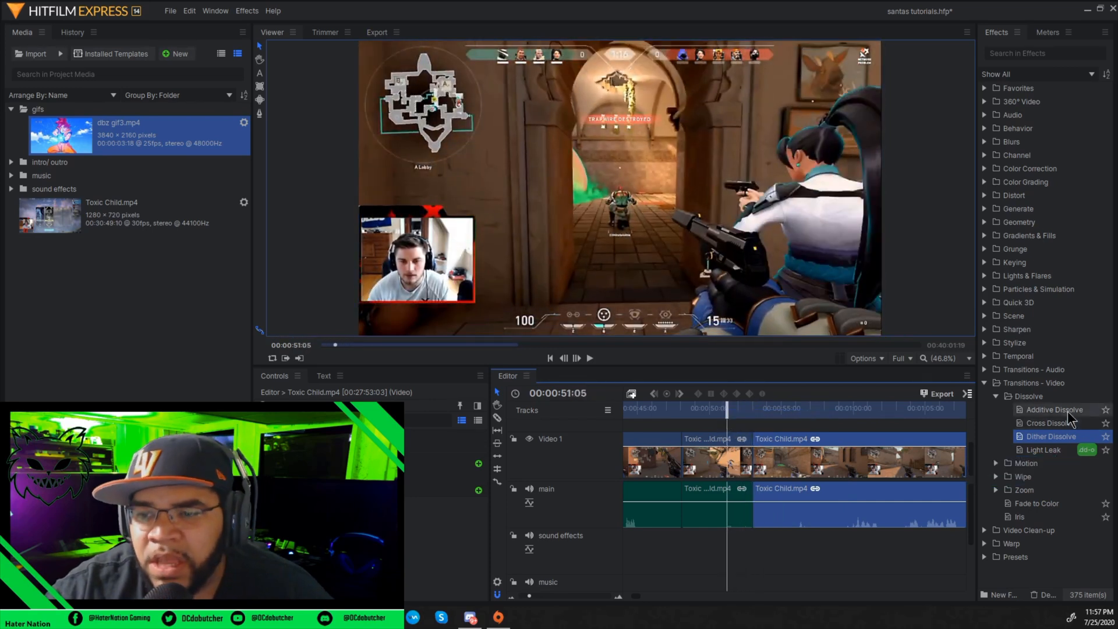
drag(1069, 412, 752, 460)
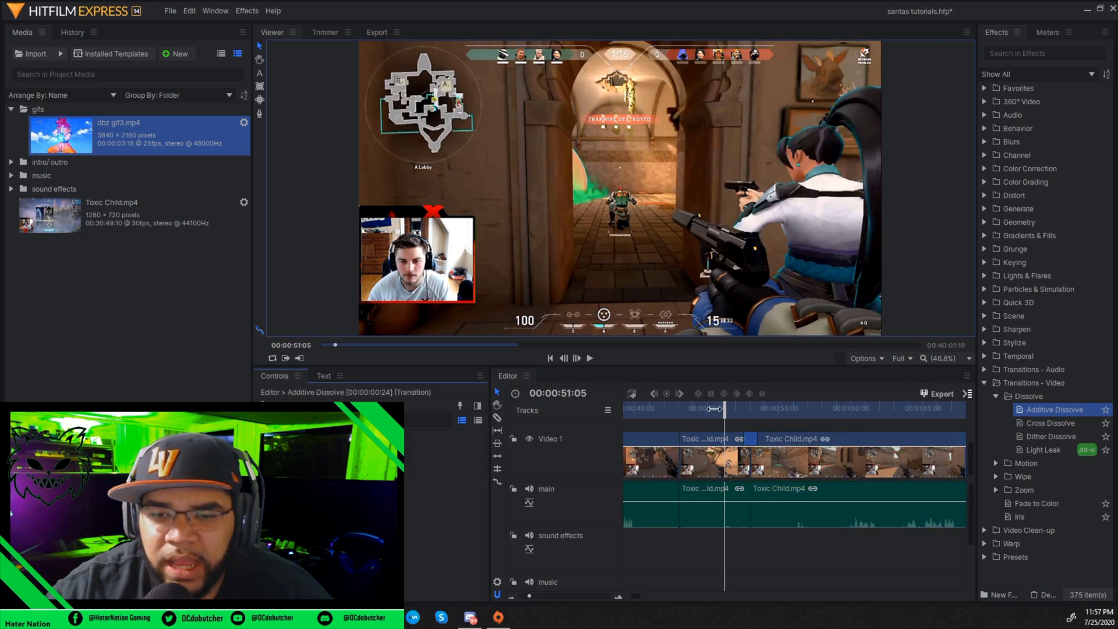
drag(724, 408, 768, 414)
Step: Replace the transition at the cut with the Push transition from the Motion group
click(997, 463)
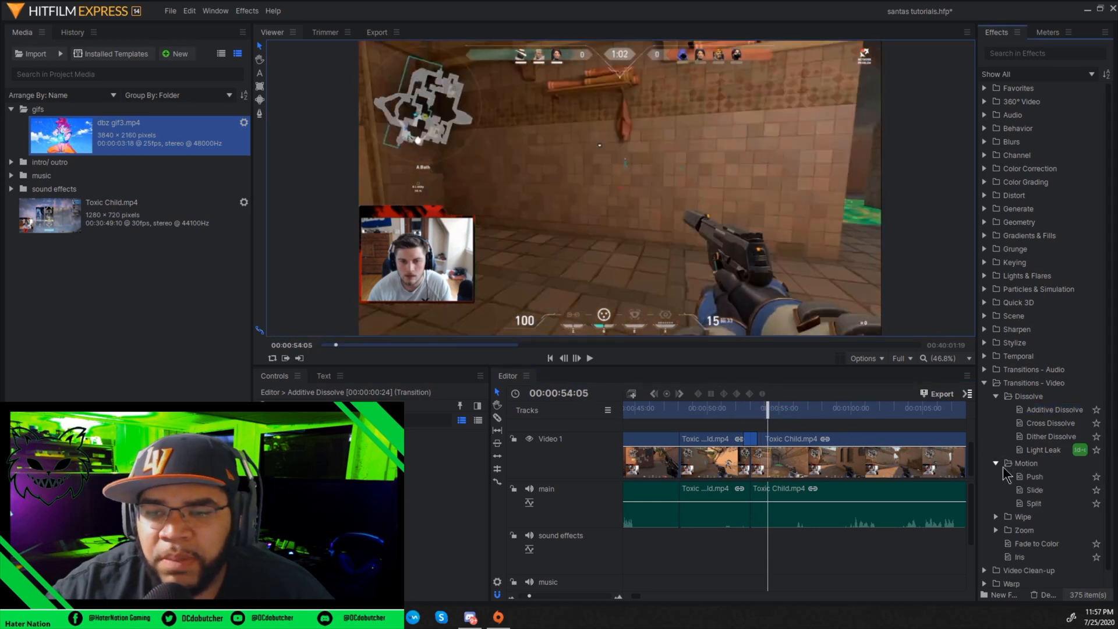
drag(1057, 479, 749, 452)
Step: Examine the Push transition frame by frame from 00:00:52:12 to 00:00:53:01
drag(766, 410, 741, 416)
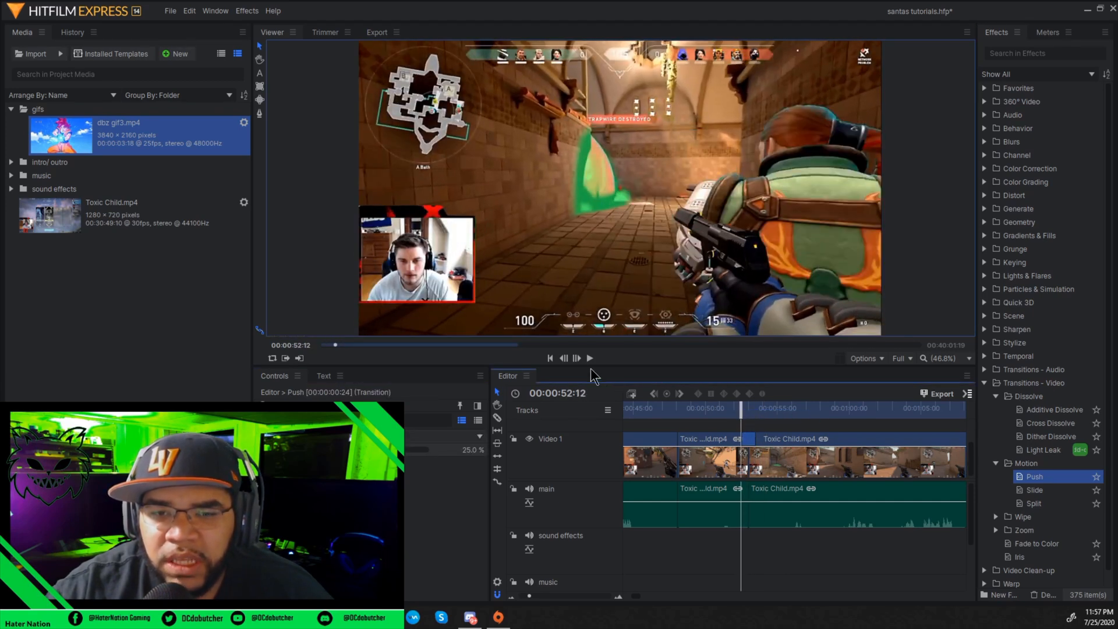
click(575, 360)
click(574, 360)
click(575, 359)
click(574, 359)
click(576, 358)
click(575, 359)
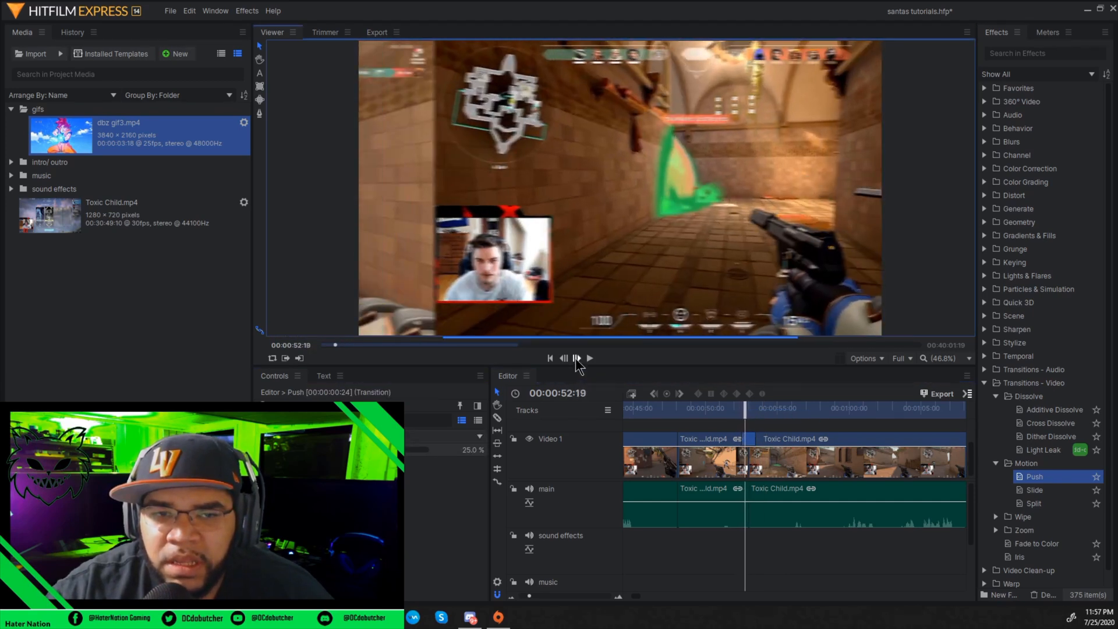
click(575, 358)
click(576, 359)
click(577, 358)
click(577, 358)
click(577, 359)
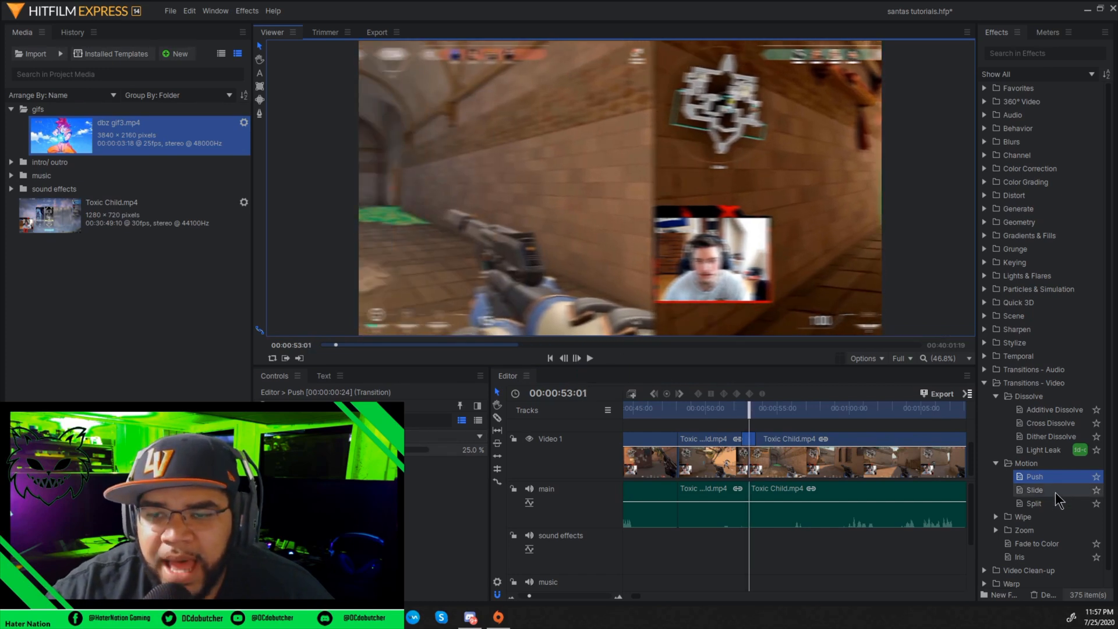
Step: Replace the Push transition at the cut with Split and look through the Wipe transitions
drag(1047, 508, 759, 410)
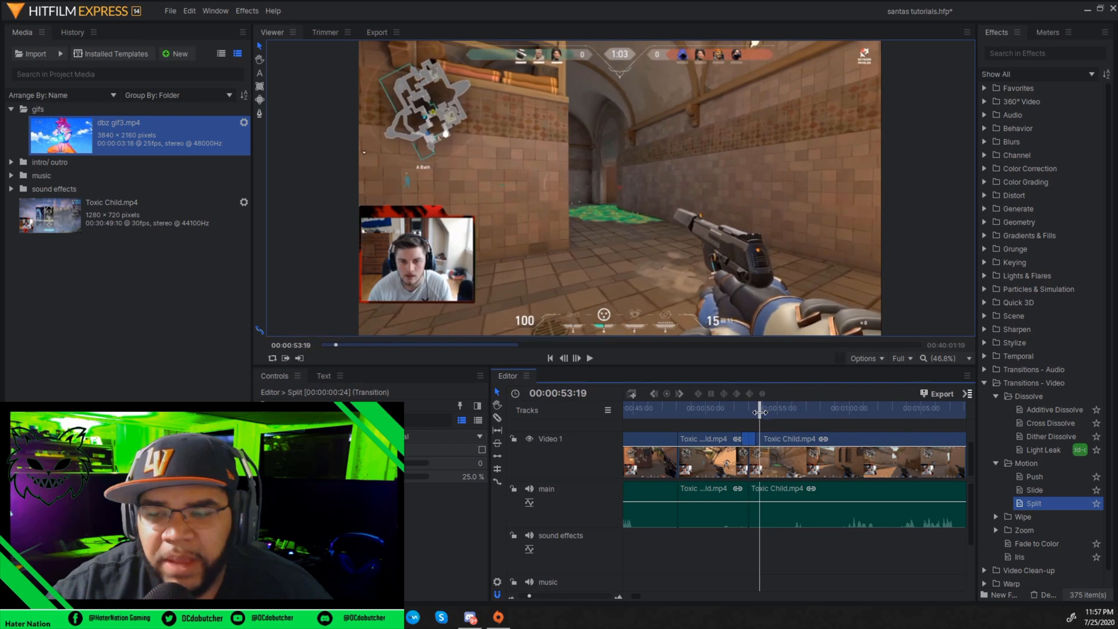
click(996, 516)
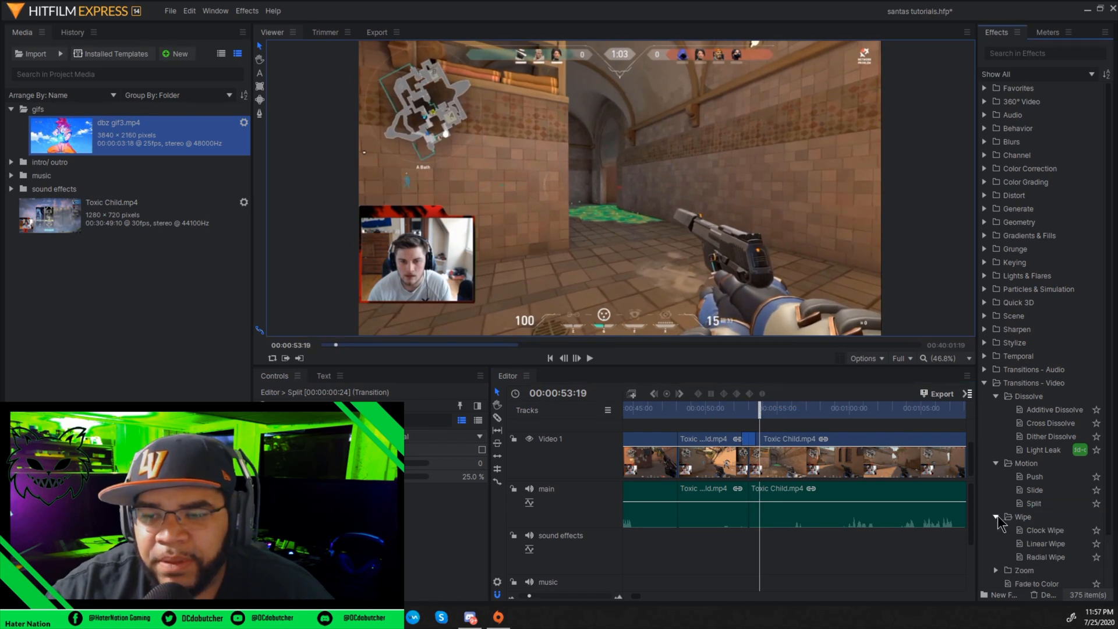
scroll(1024, 515, down, 2)
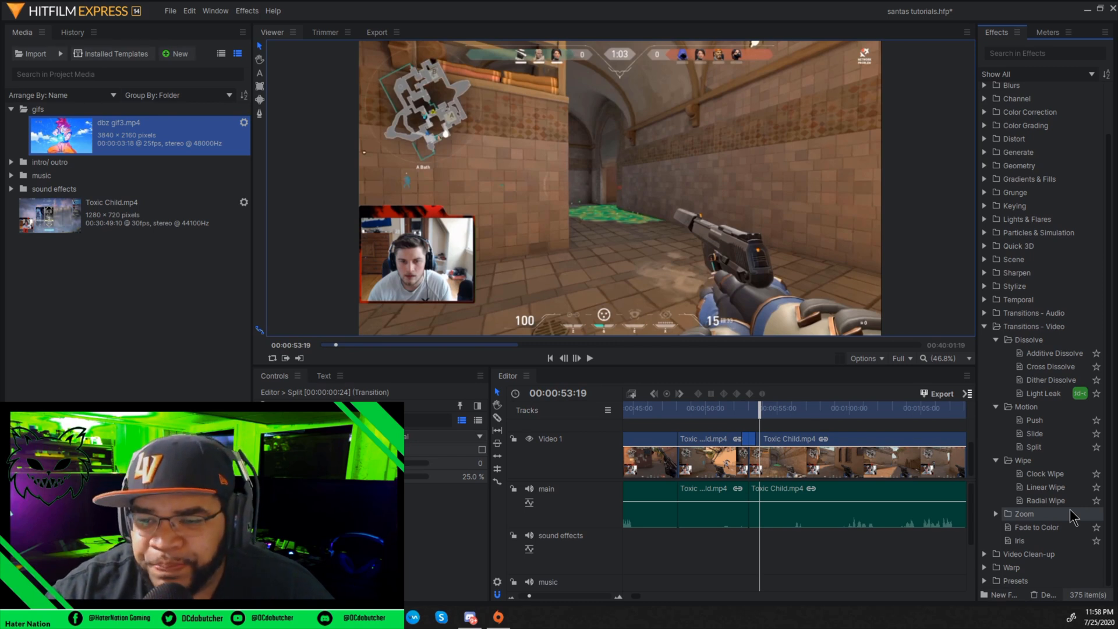
click(996, 407)
click(996, 460)
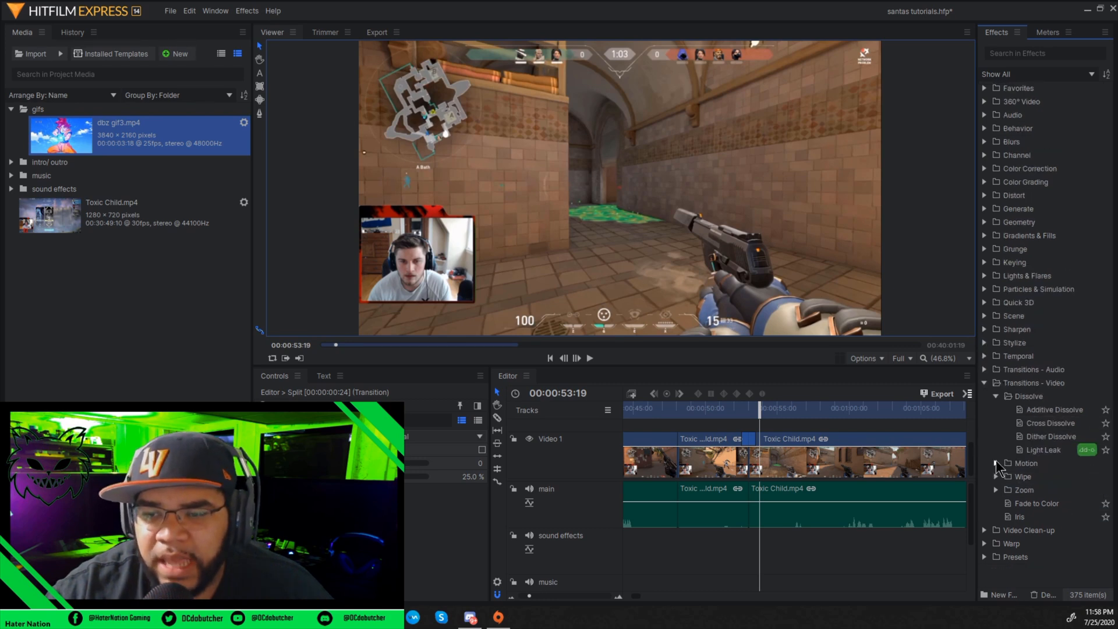
Step: Add a text layer reading "Kills" in the upper middle of the frame at 00:00:53:19
click(260, 72)
click(538, 141)
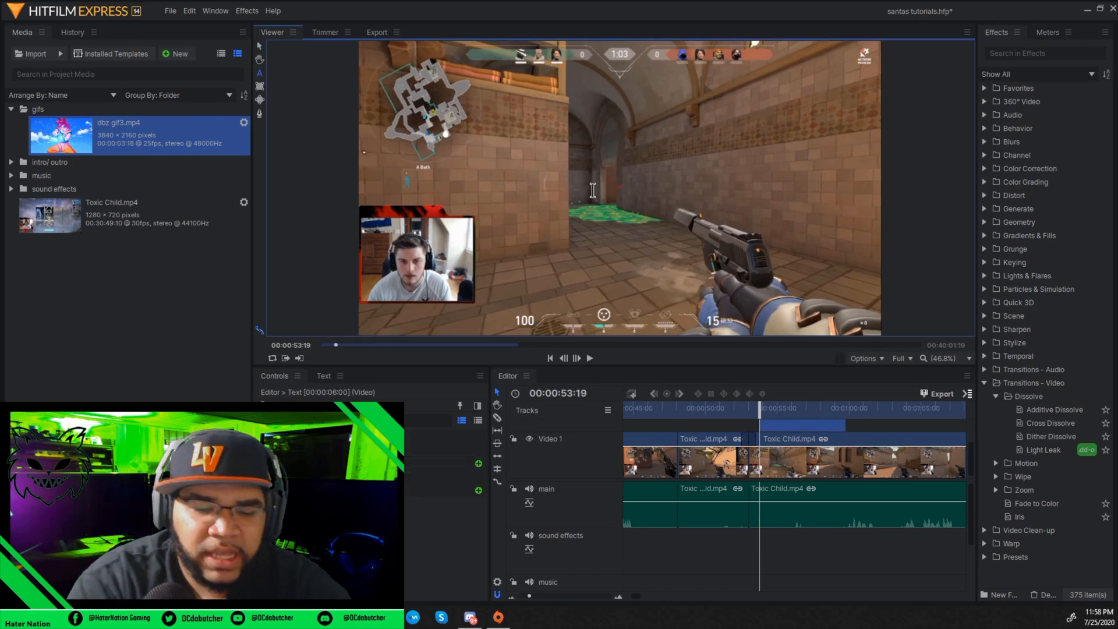
text(Kills)
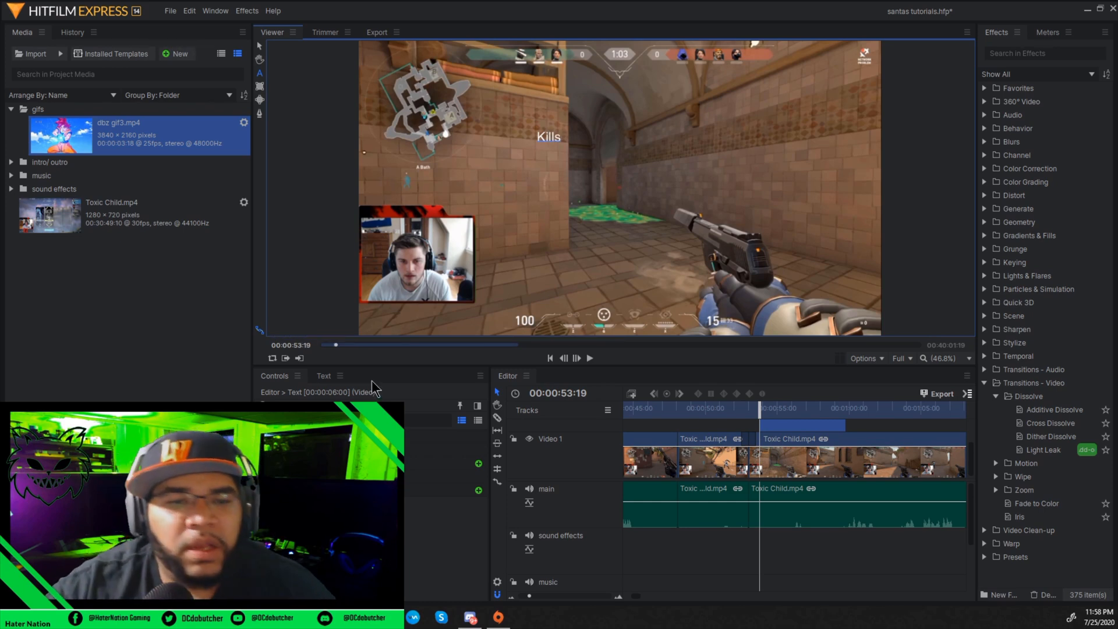
Step: Select the whole word "Kills" and enlarge its font size so it spans the upper middle of the frame
click(322, 377)
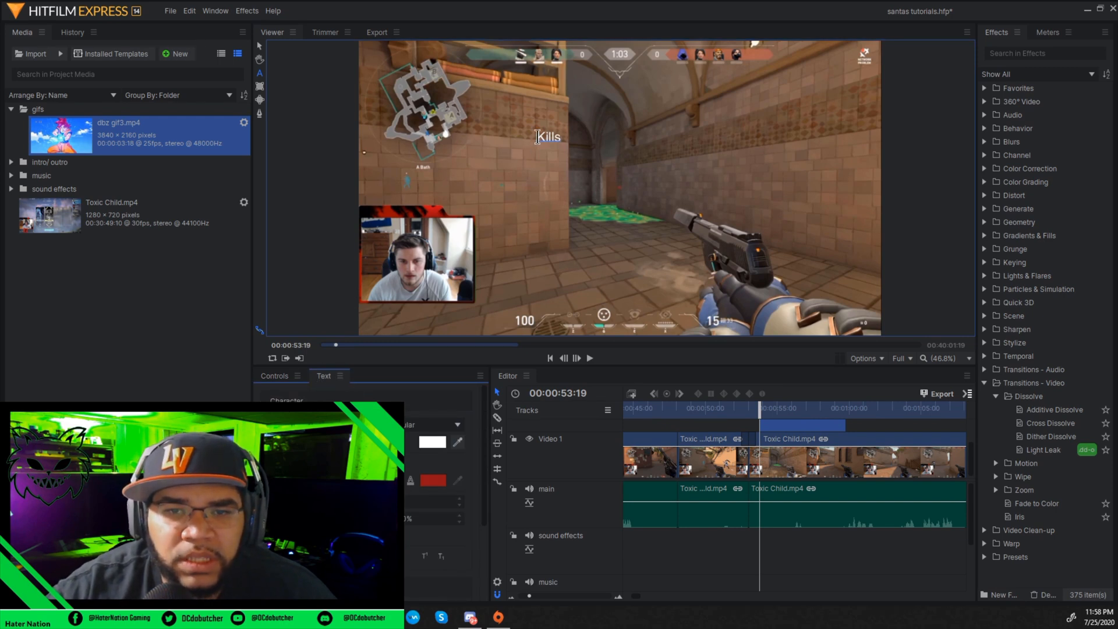
drag(538, 136, 565, 138)
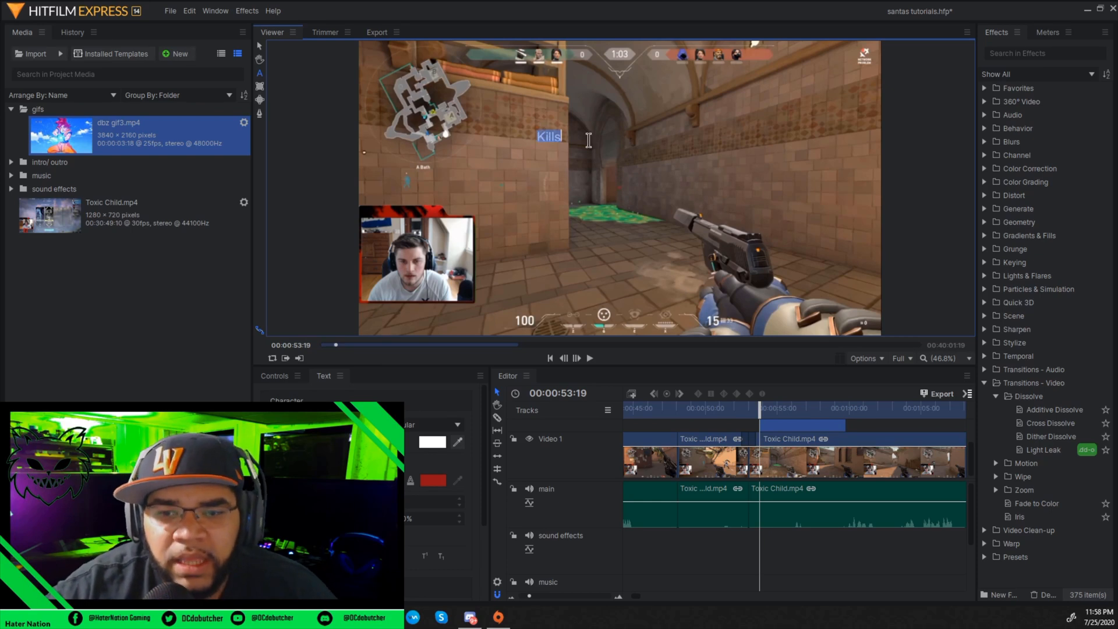
scroll(824, 476, up, 1)
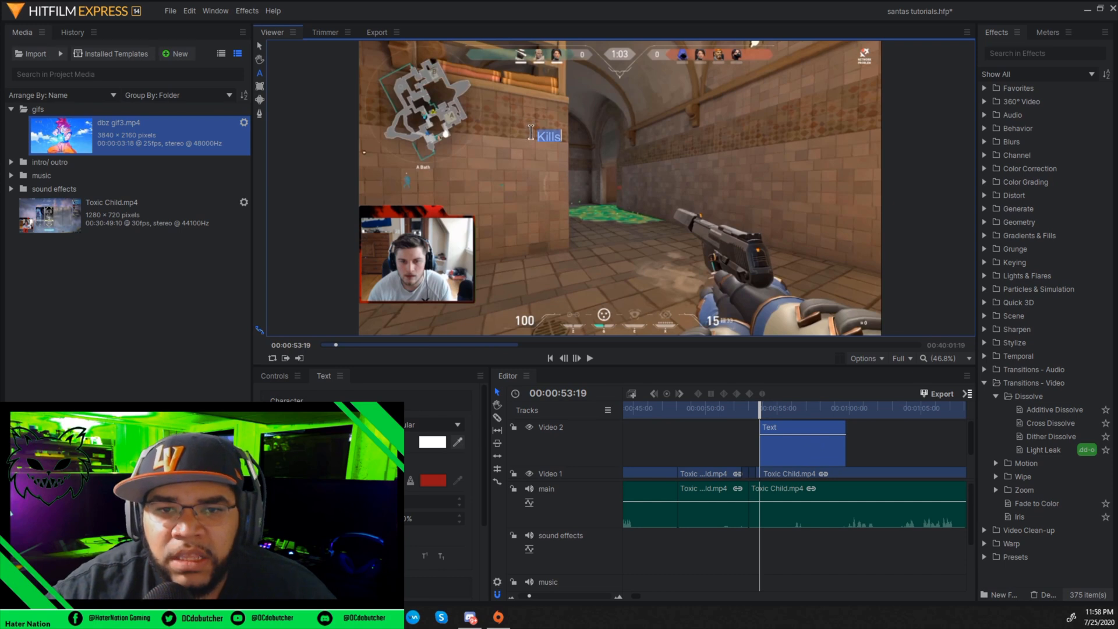
click(565, 141)
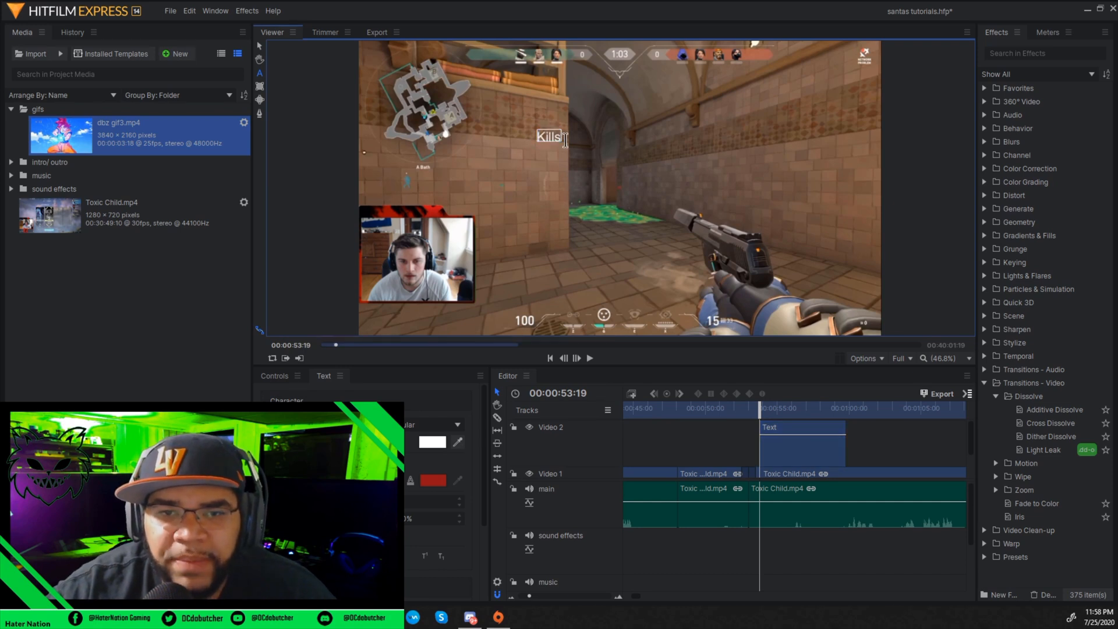
drag(538, 136, 566, 138)
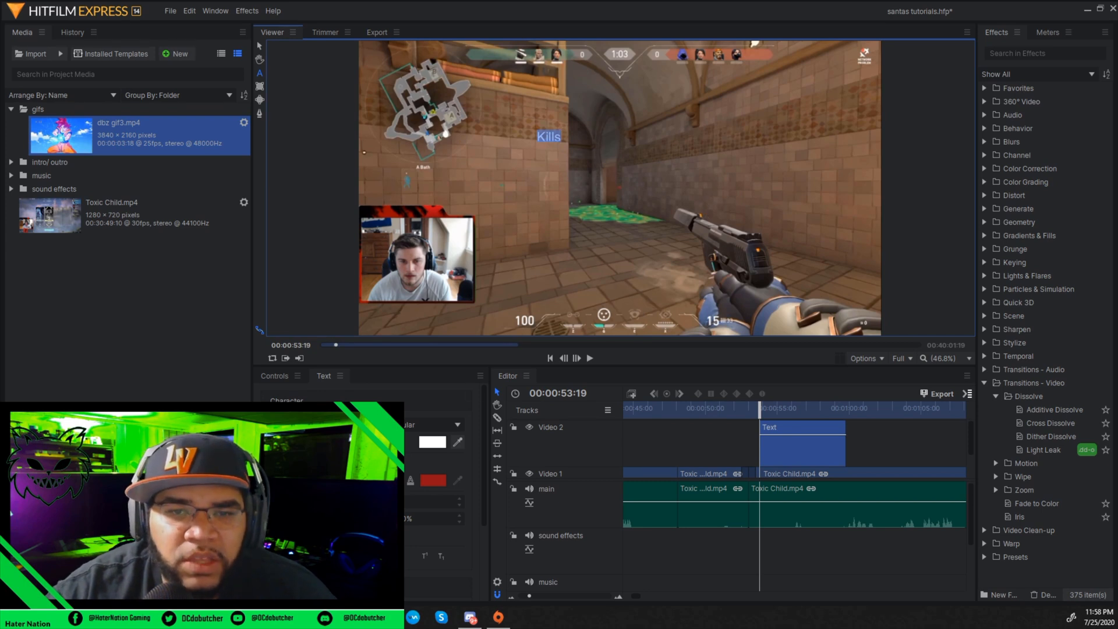
drag(302, 442, 388, 443)
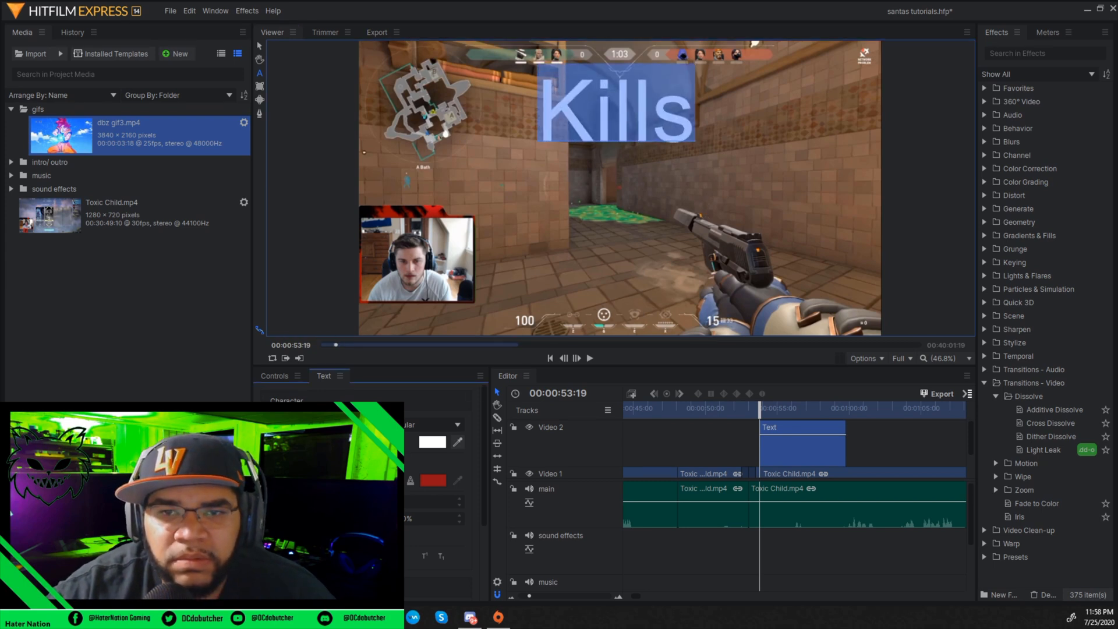
Step: Change the font of the "Kills" text to Elephant
click(351, 425)
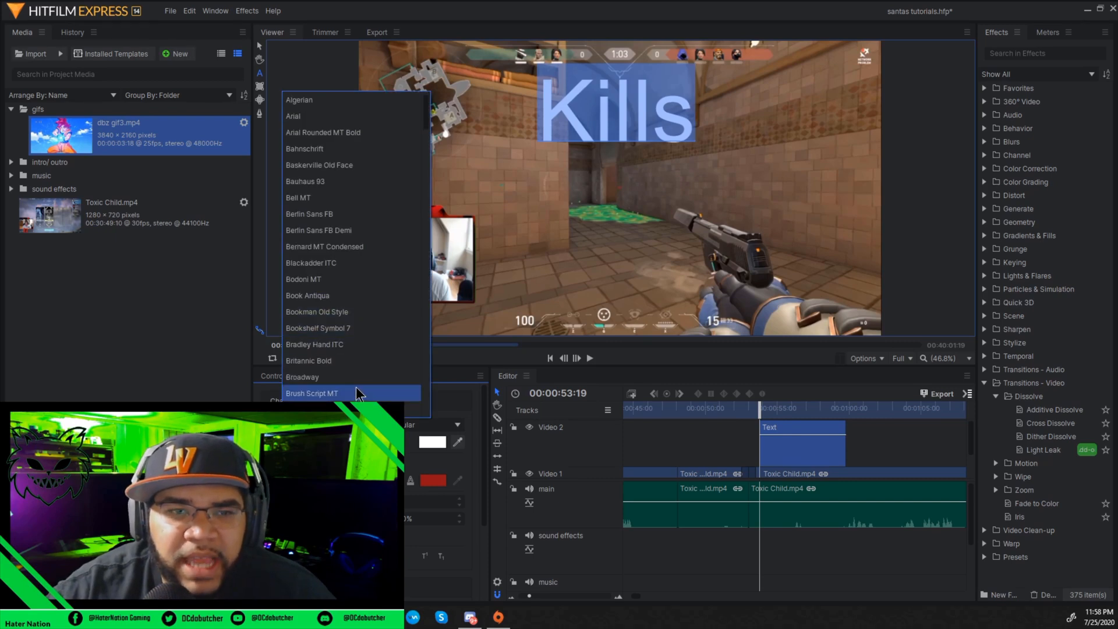
scroll(355, 386, down, 5)
scroll(357, 389, down, 4)
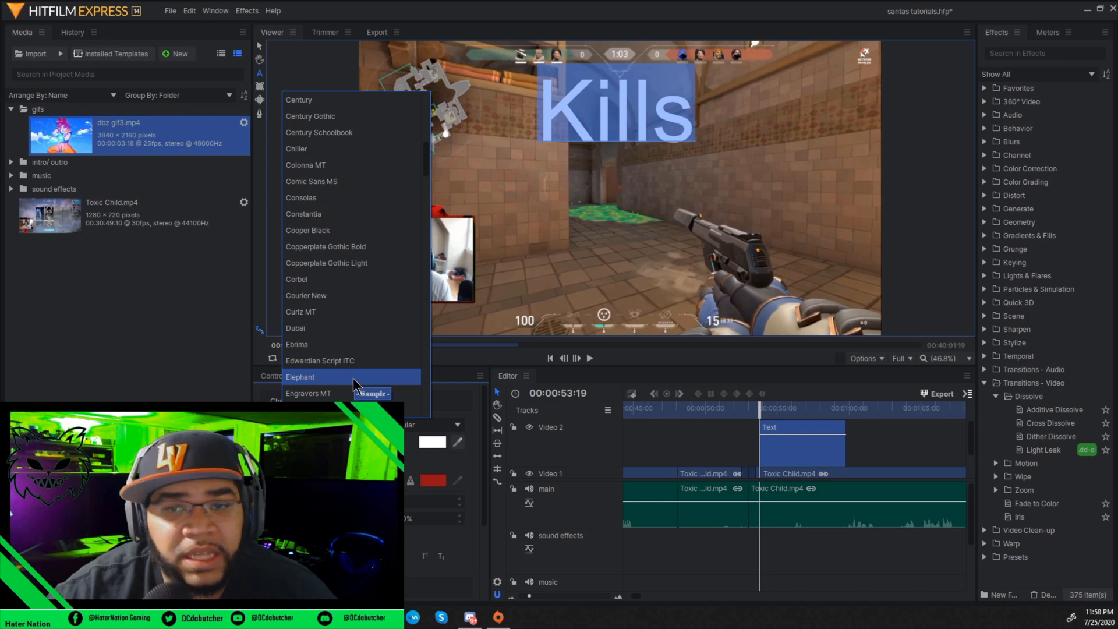
click(353, 379)
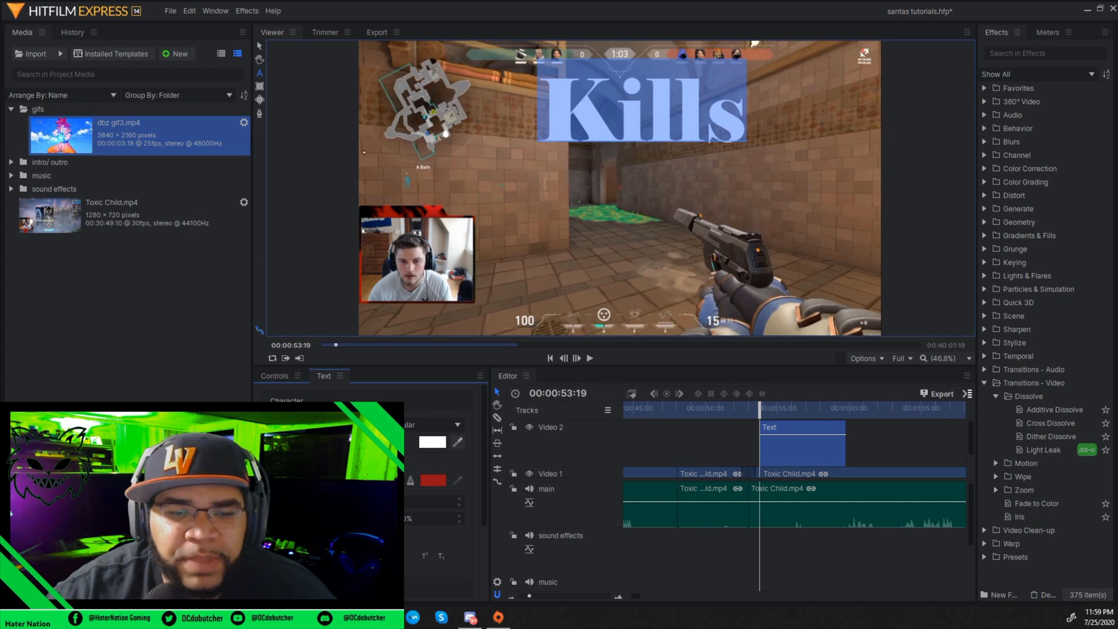
Step: Enable the outline on the "Kills" text and set its fill color to black
click(387, 478)
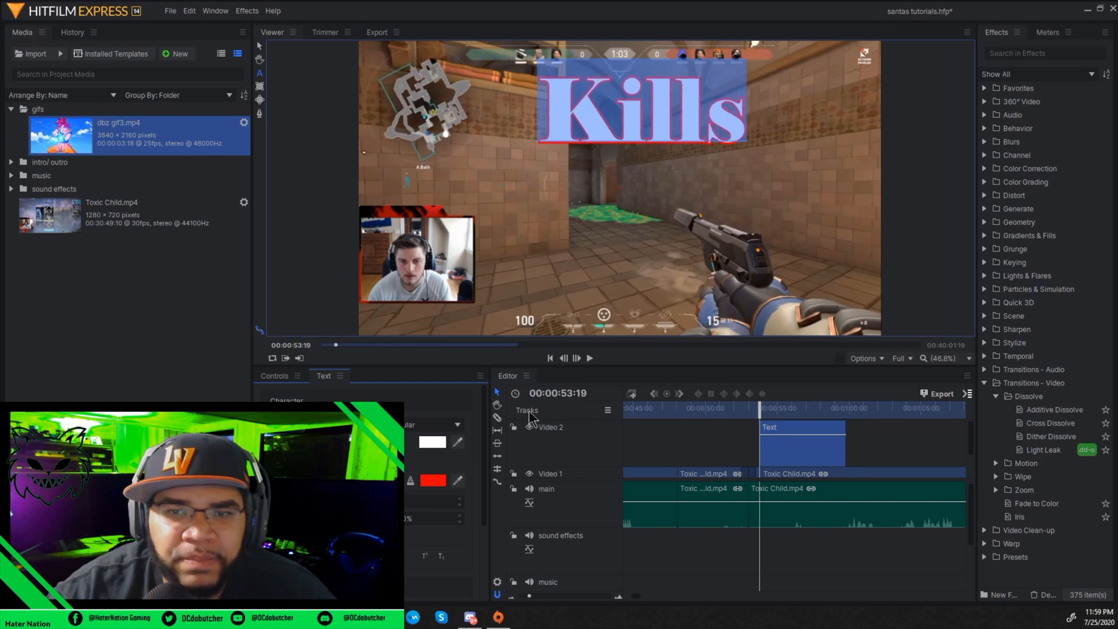
click(437, 443)
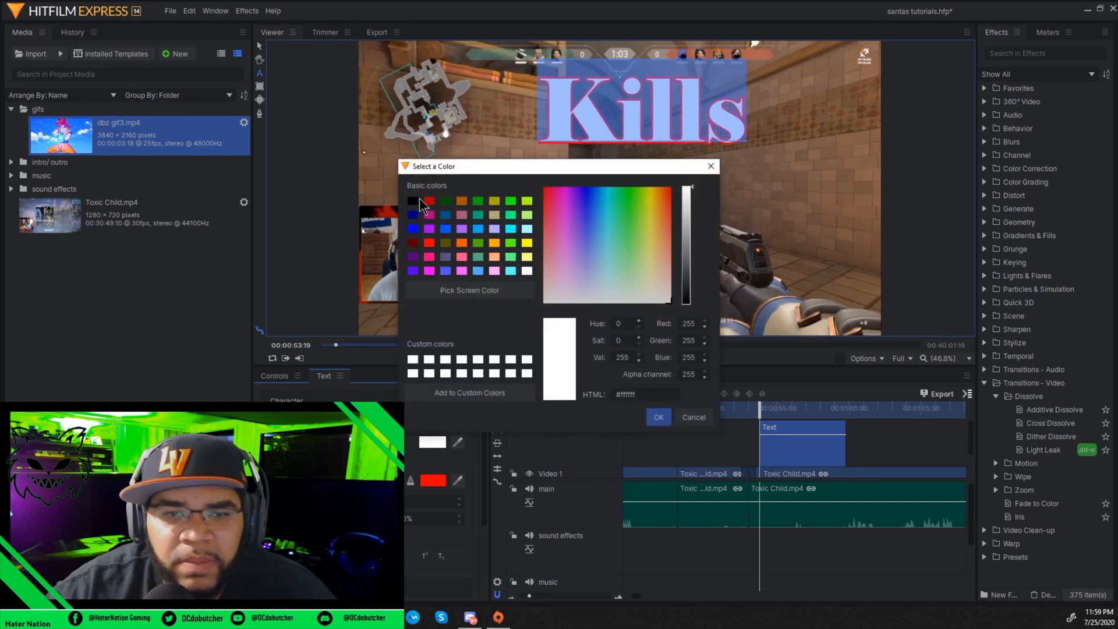
click(414, 201)
click(657, 417)
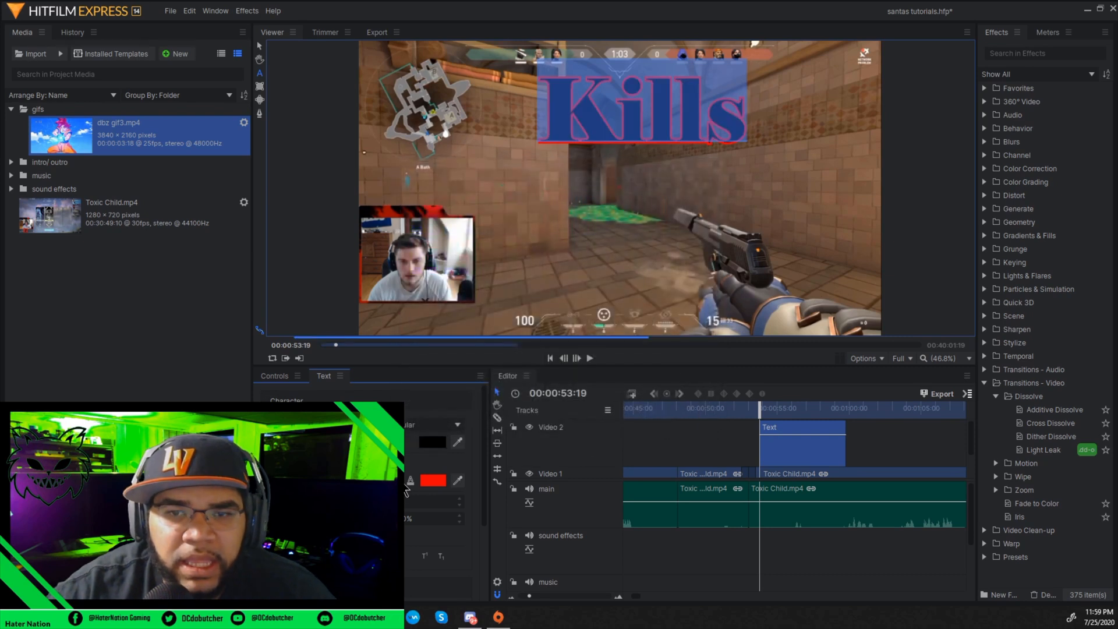
Step: Choose bright green from the basic colors as the outline color of the "Kills" text
click(433, 482)
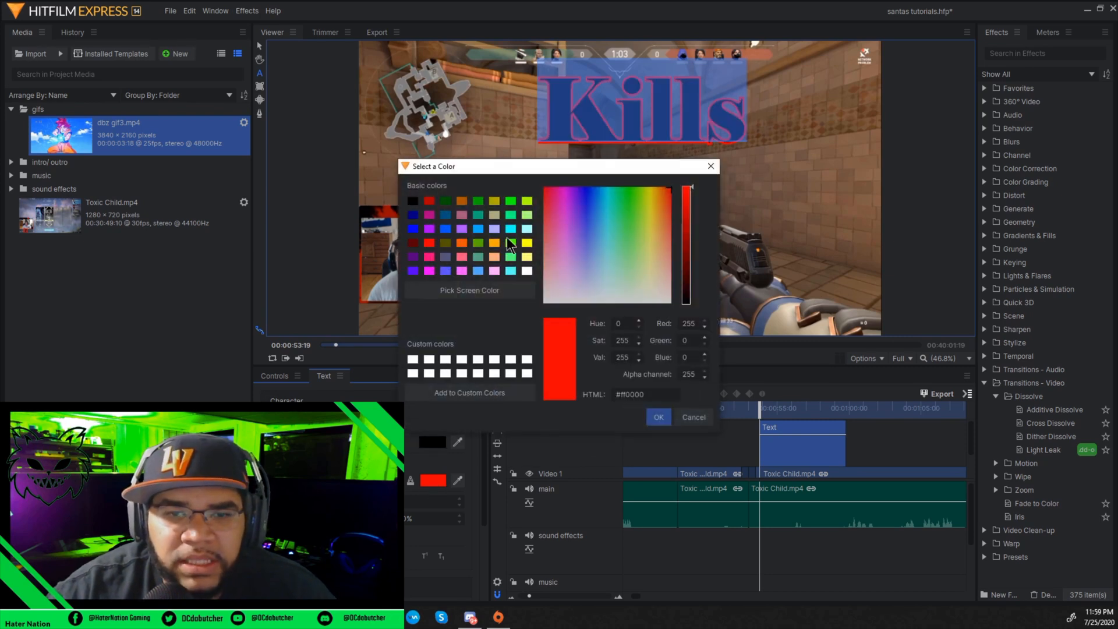
click(511, 200)
click(658, 418)
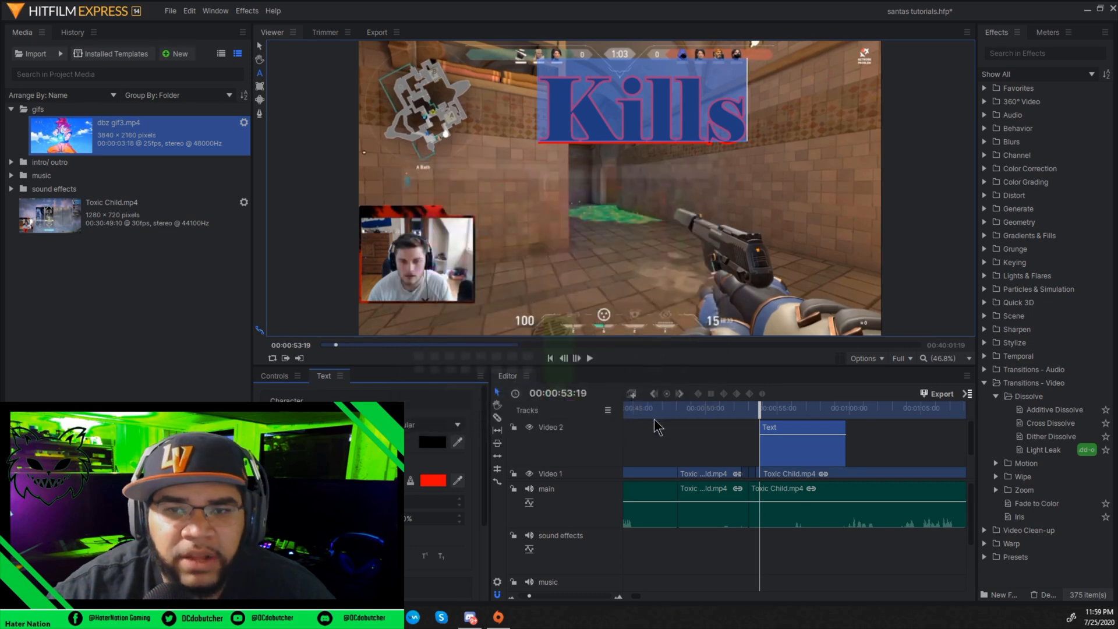
Step: Apply the green outline color and move the "Kills" text straight down toward the middle of the frame
click(326, 326)
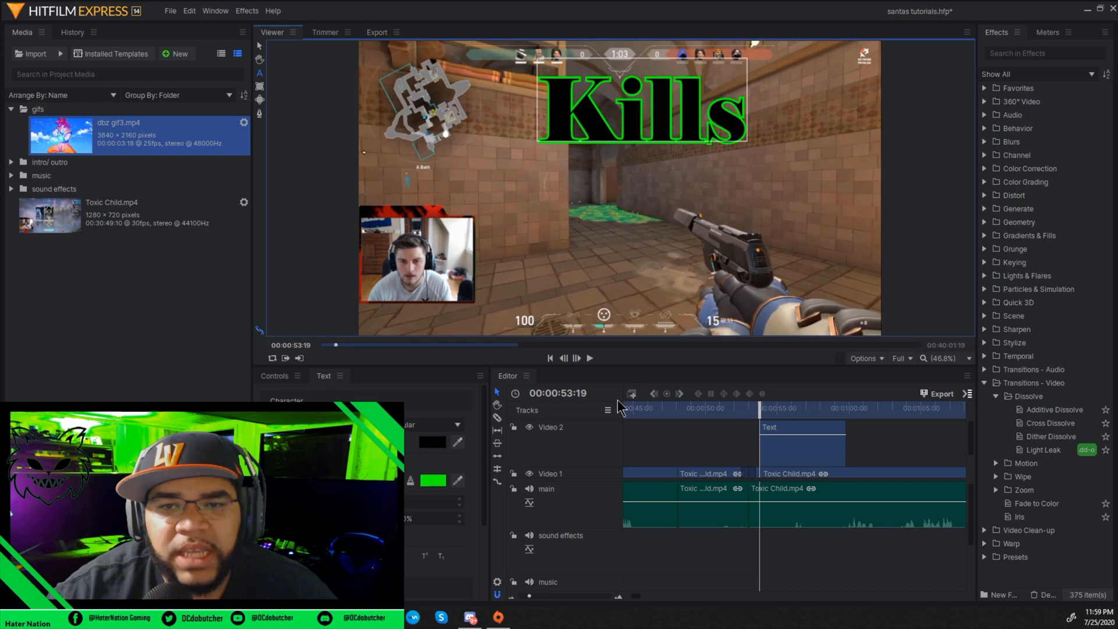
click(259, 47)
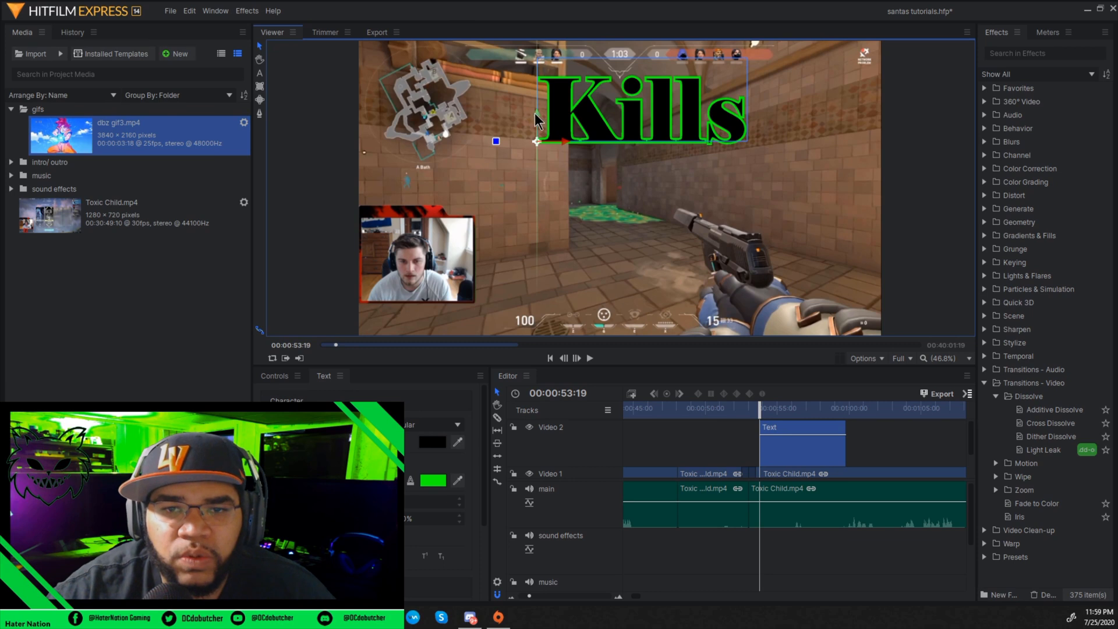
drag(536, 122, 536, 185)
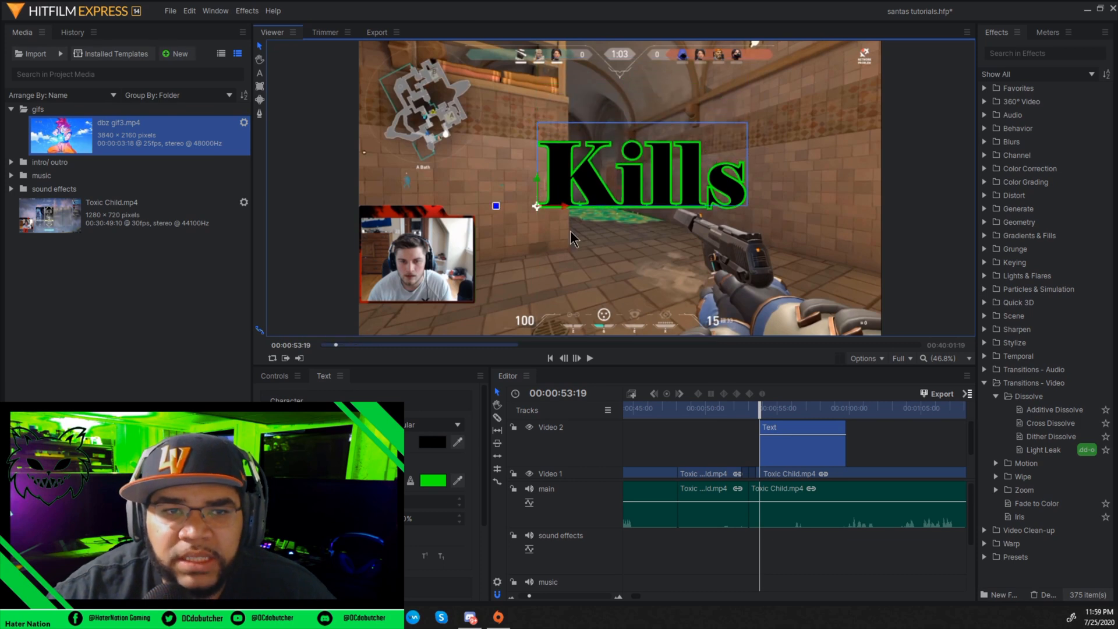
Step: Center the "Kills" text in the frame and reposition it over the upper part of the right-hand wall
right_click(790, 451)
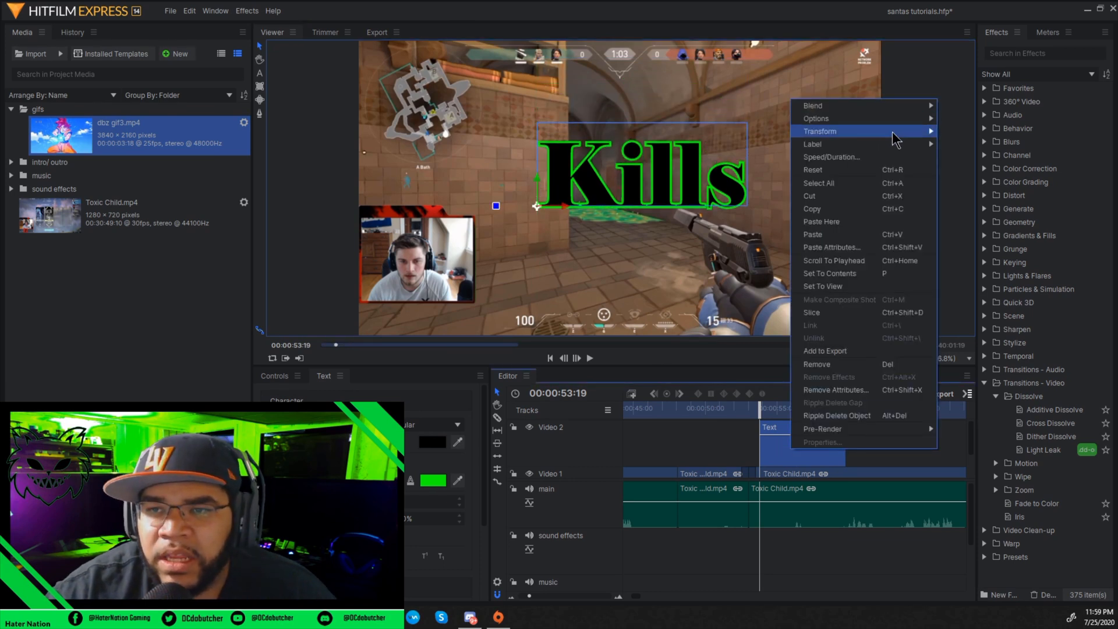
click(970, 169)
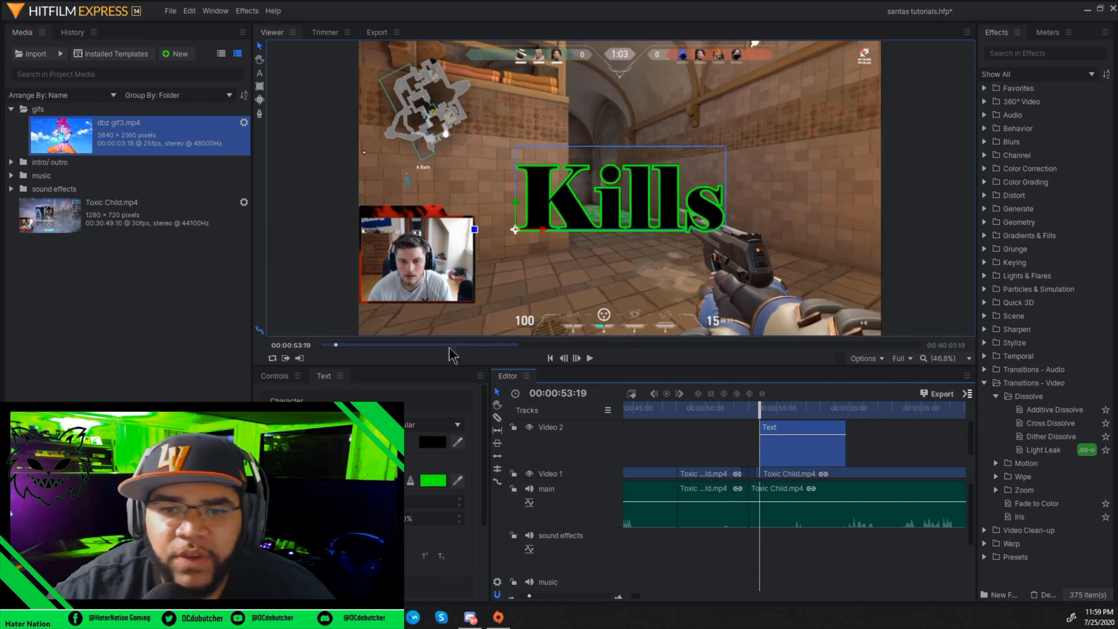
drag(541, 229, 664, 154)
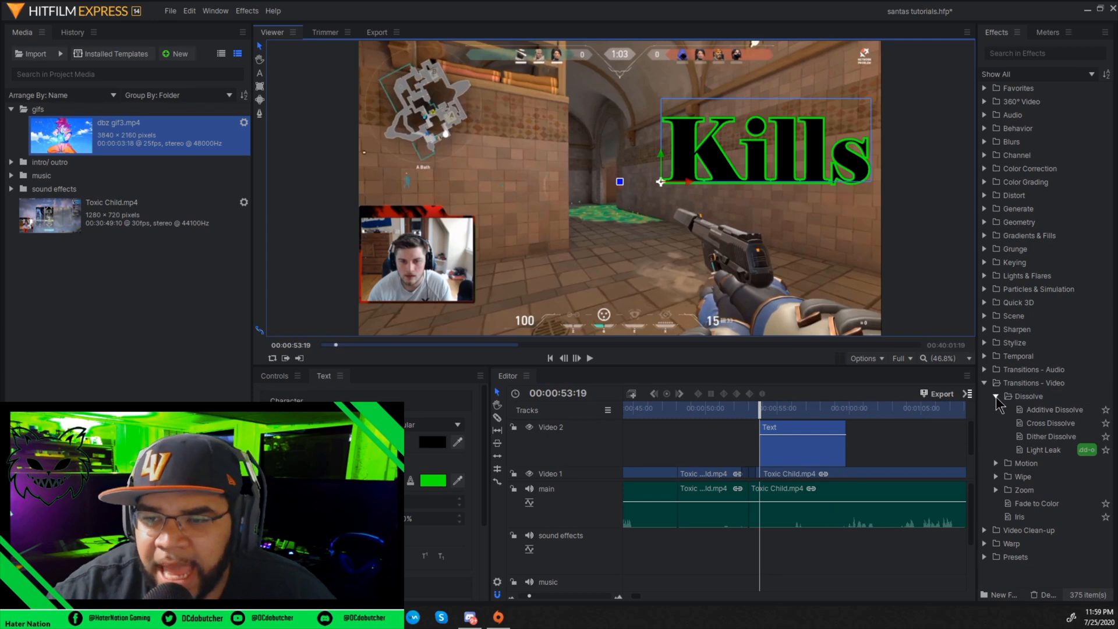
Step: Add a Push motion transition to the start of the "Kills" text clip with its direction set to Up
click(996, 396)
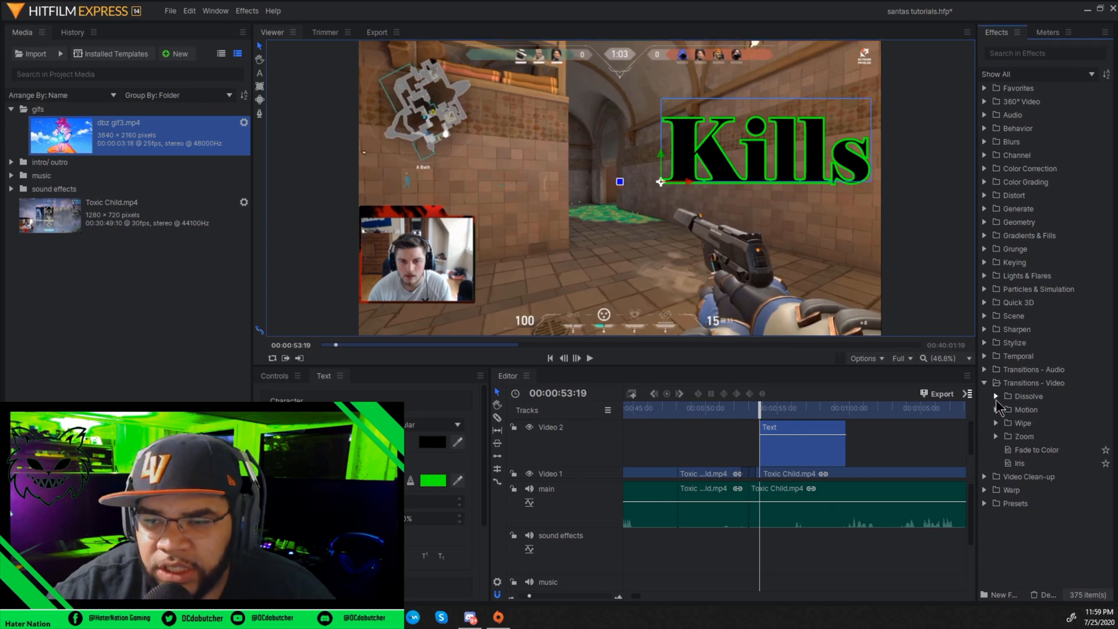
click(996, 410)
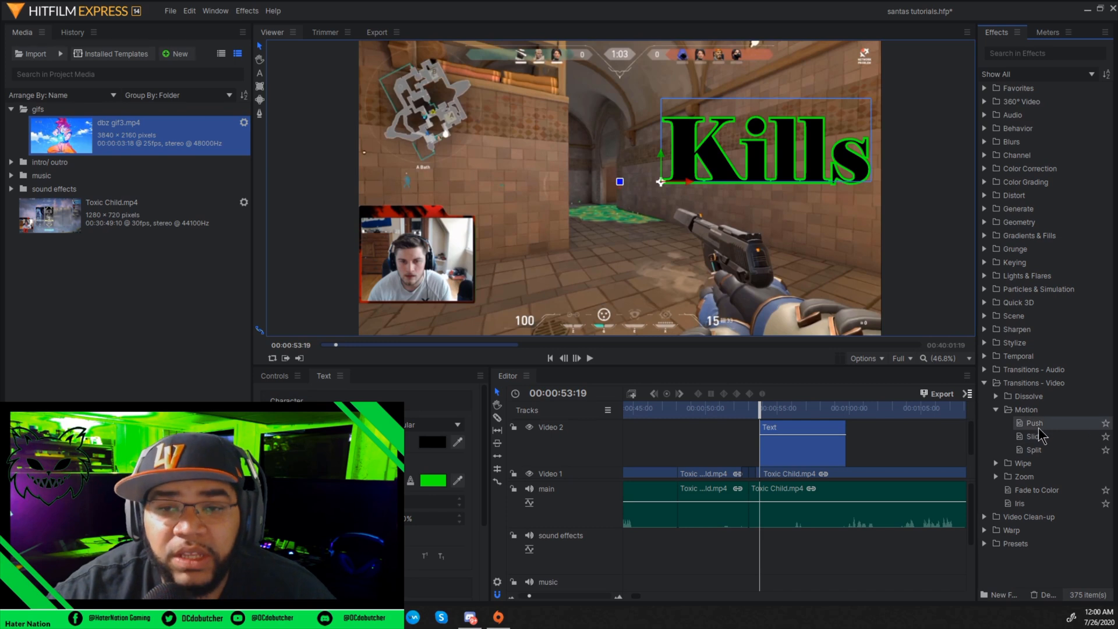
mouse_move(1039, 425)
mouse_down()
mouse_move(899, 457)
mouse_move(762, 438)
mouse_up()
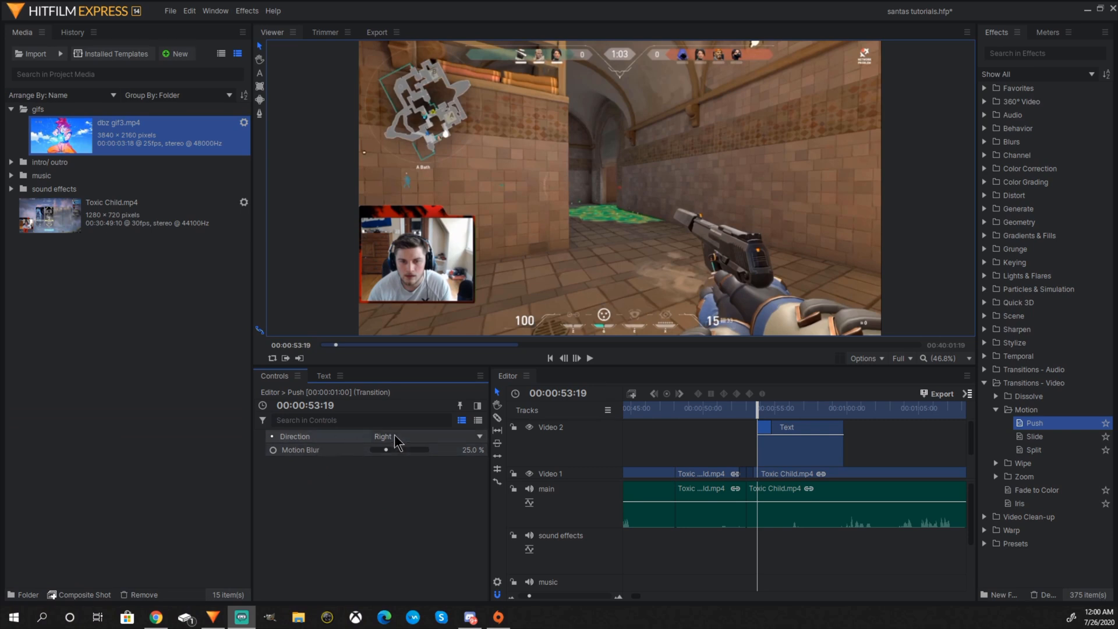
click(480, 436)
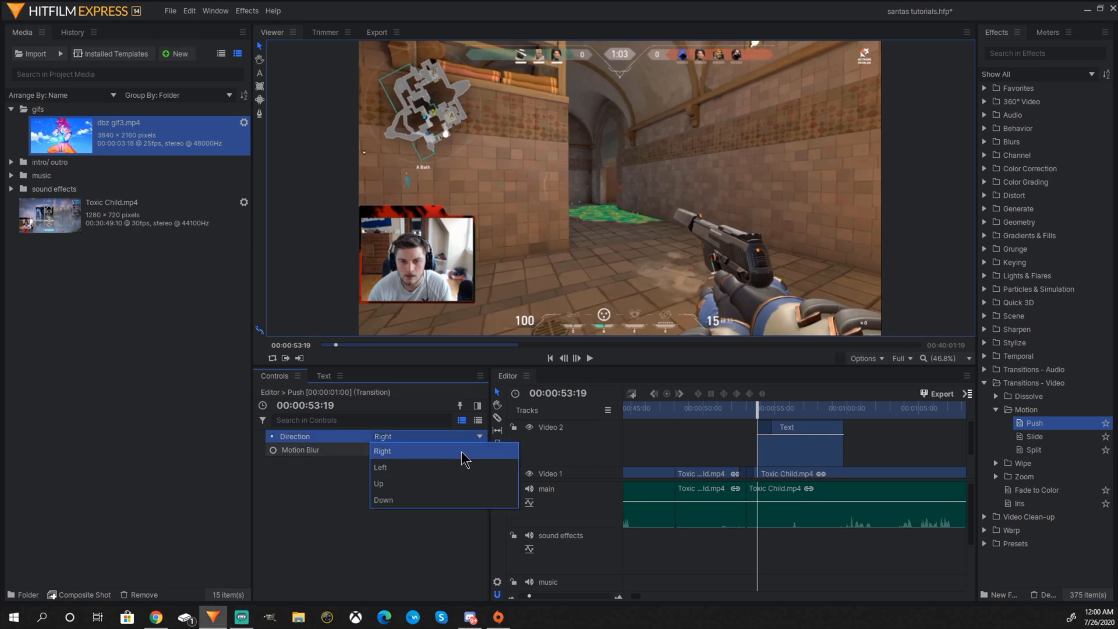
click(470, 482)
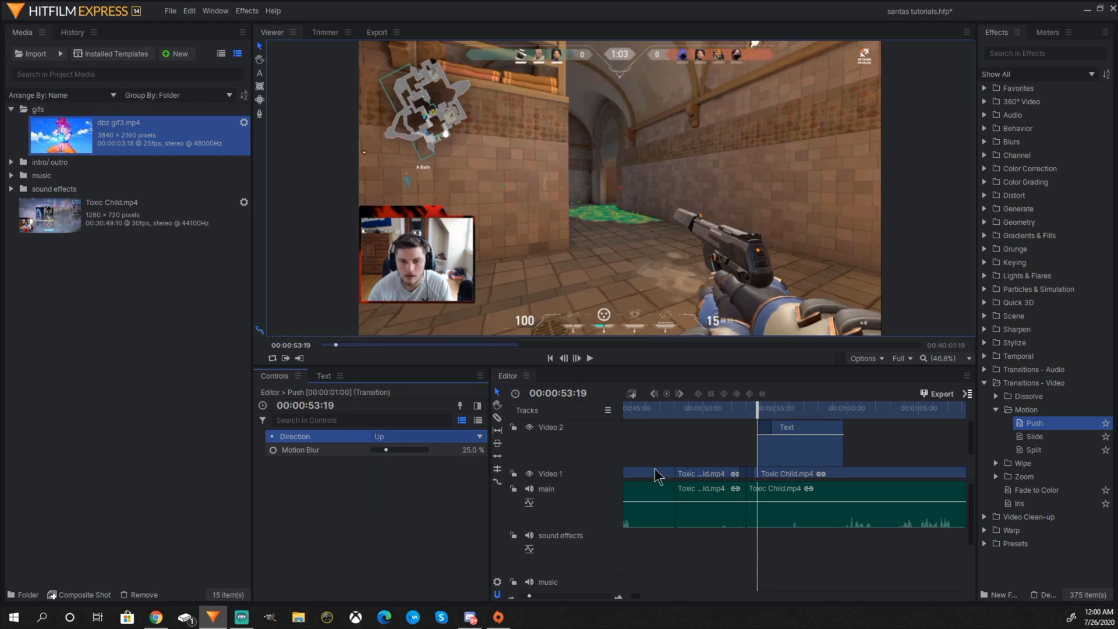
Step: Play the sequence from 00:00:51:16 to check how the "Kills" text pushes into the frame
drag(763, 413, 727, 411)
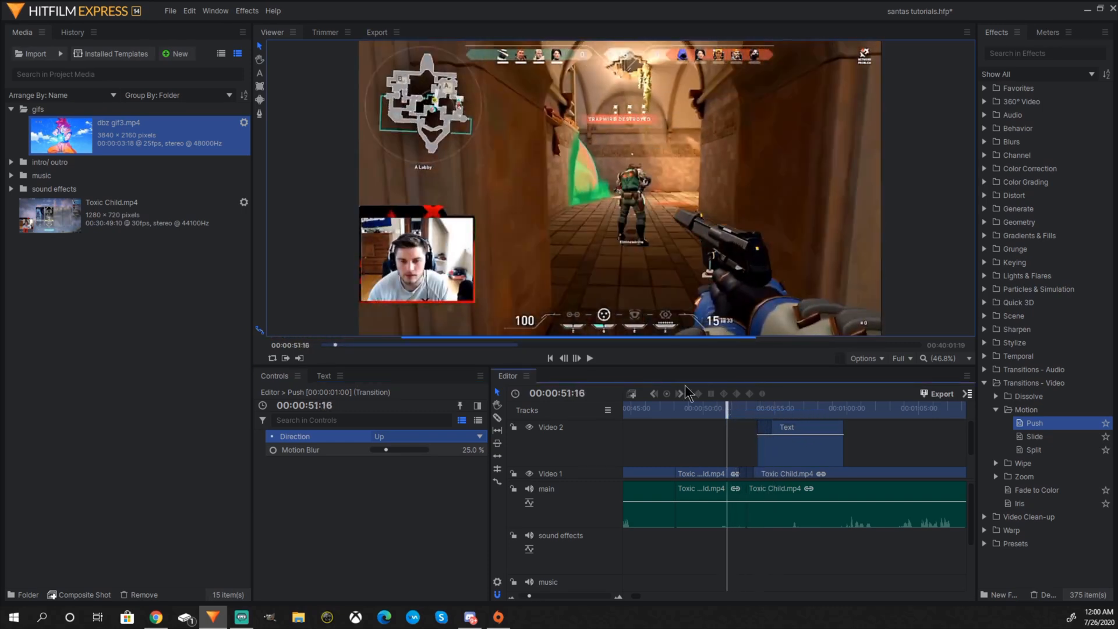
click(590, 361)
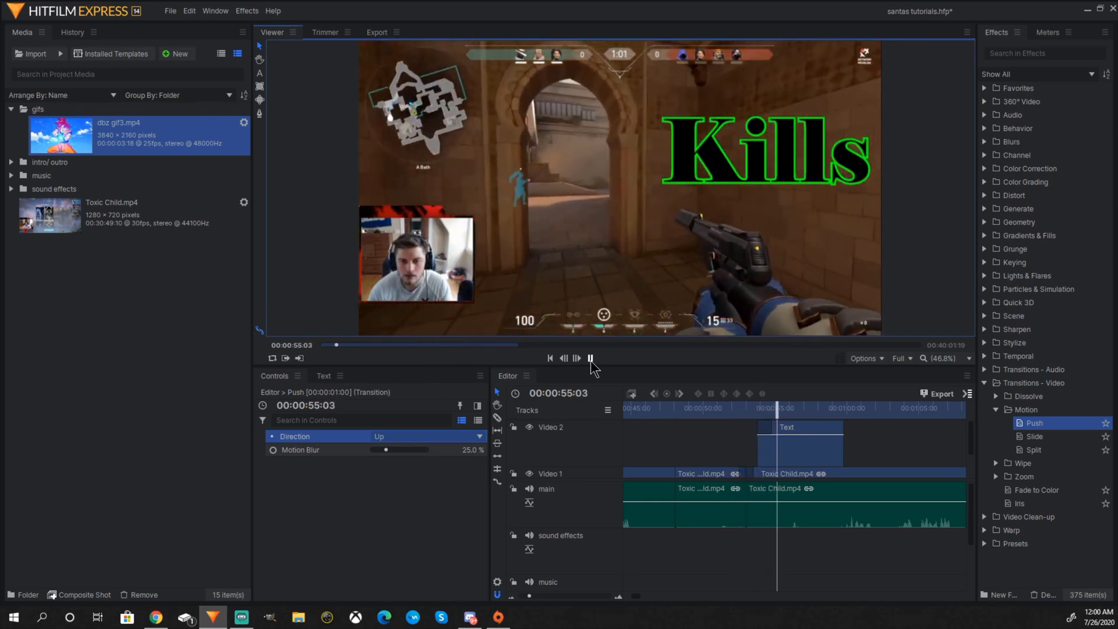
click(591, 361)
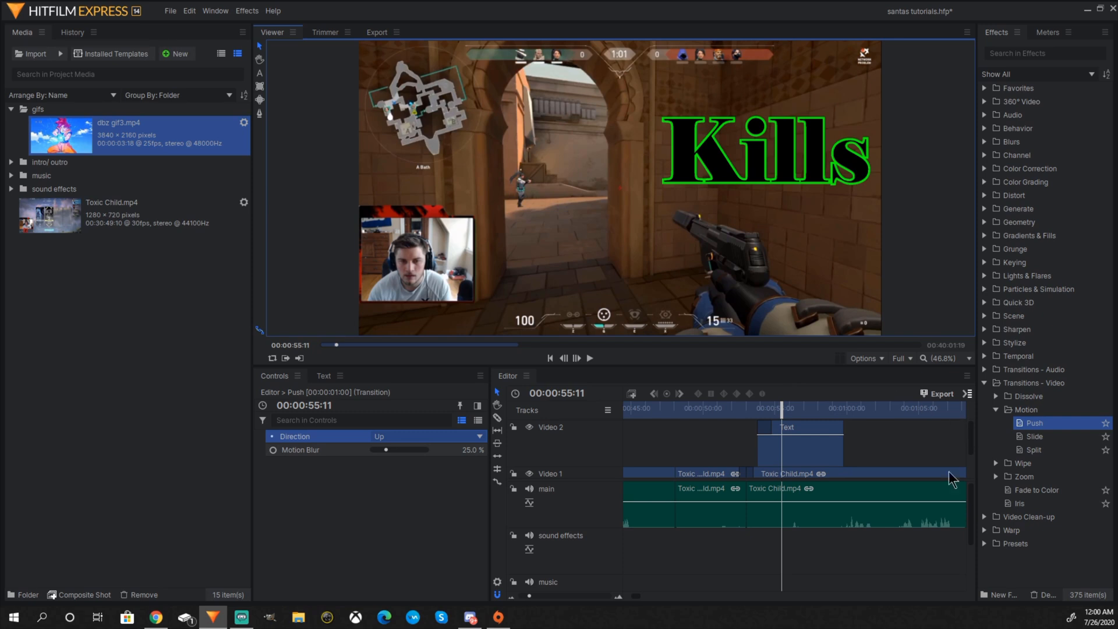
Step: Try a Slide transition at the end of the "Kills" text clip and look at its In and Out options
drag(1034, 436, 835, 436)
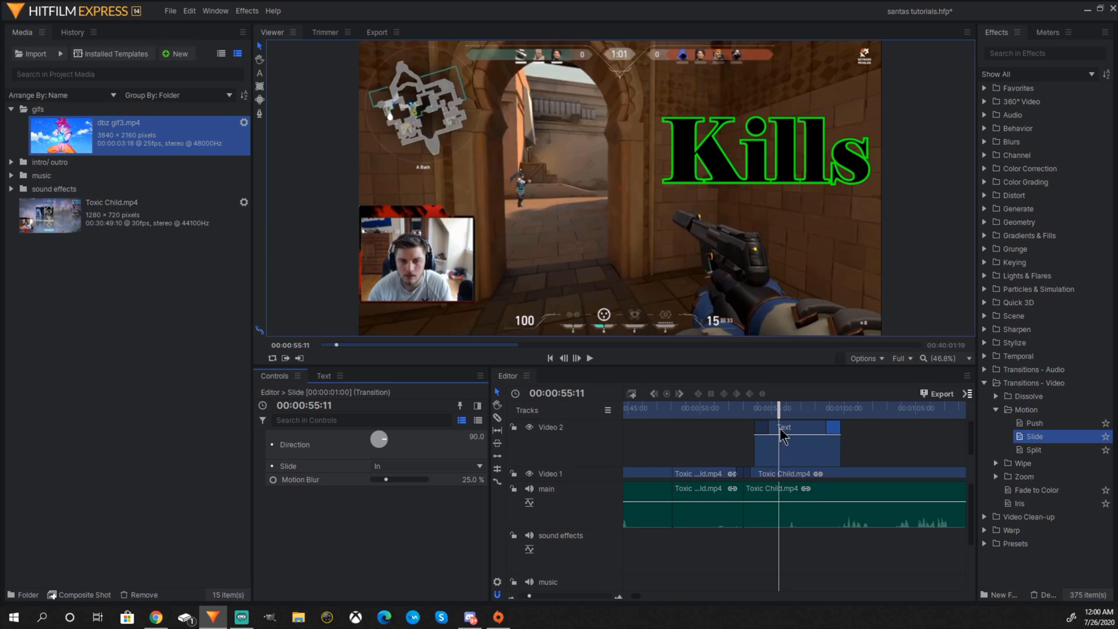
click(765, 434)
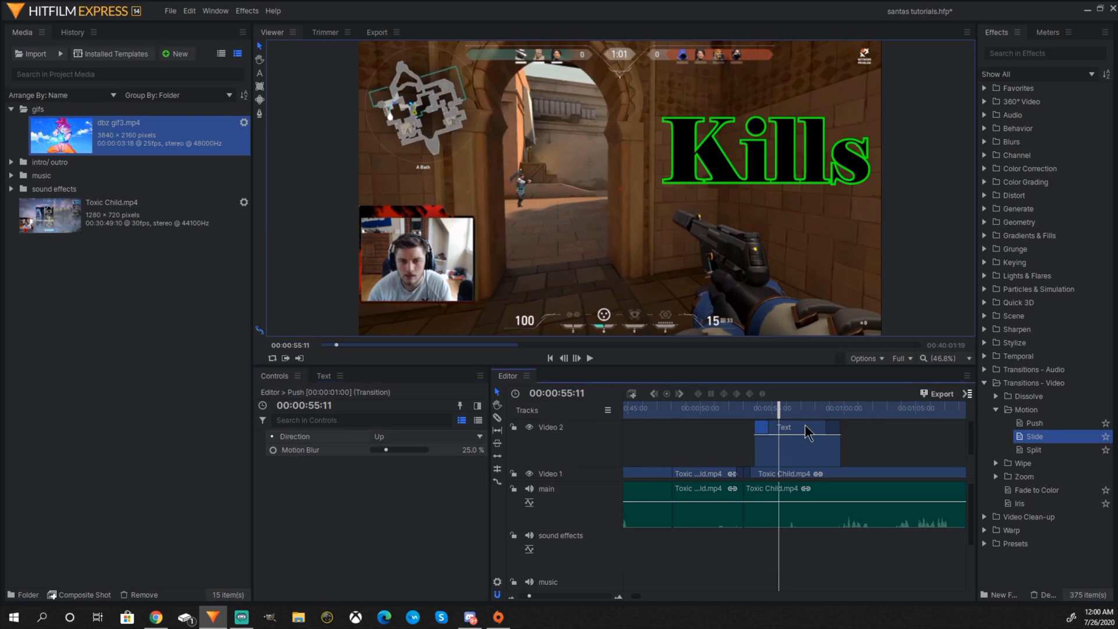
click(832, 429)
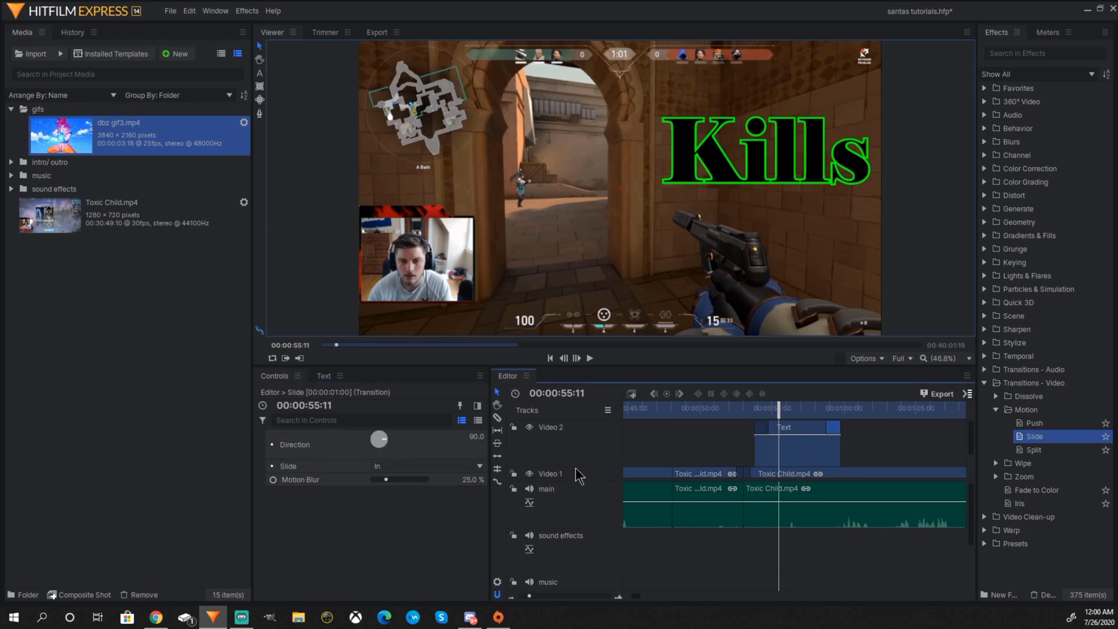
click(463, 468)
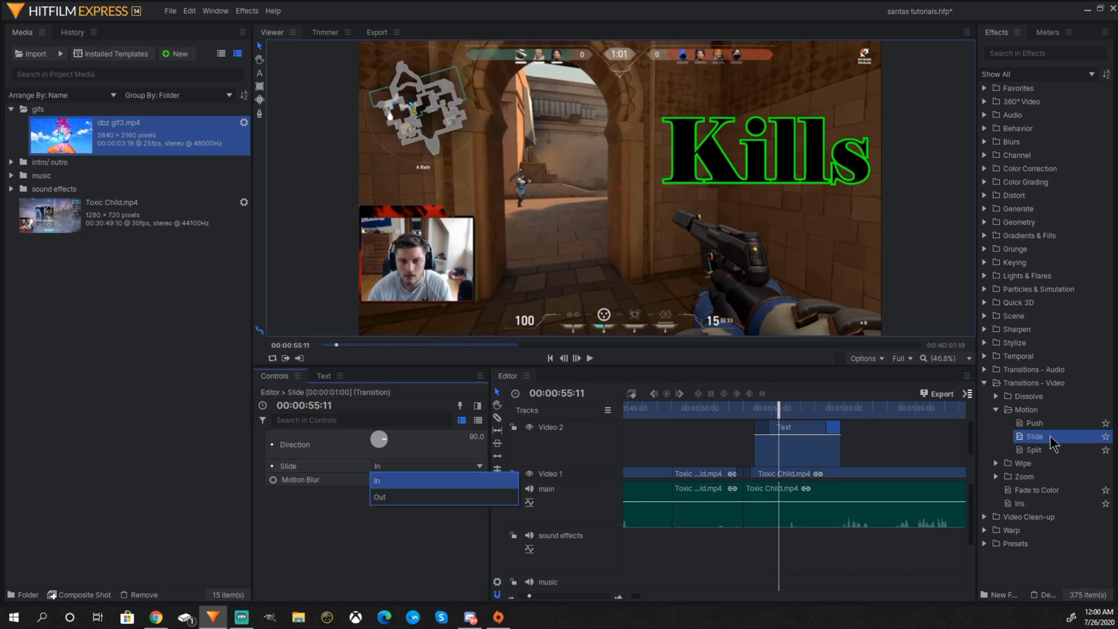
Step: Replace the Slide at the end of the text clip with a Push transition and set its direction to Up
drag(1042, 422, 815, 443)
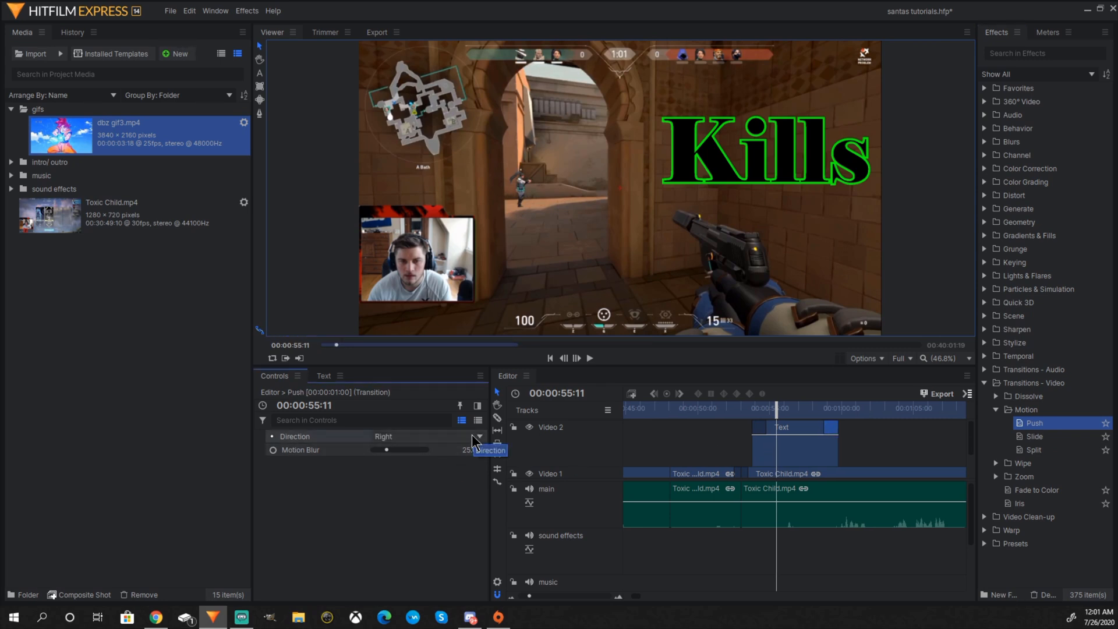
click(473, 437)
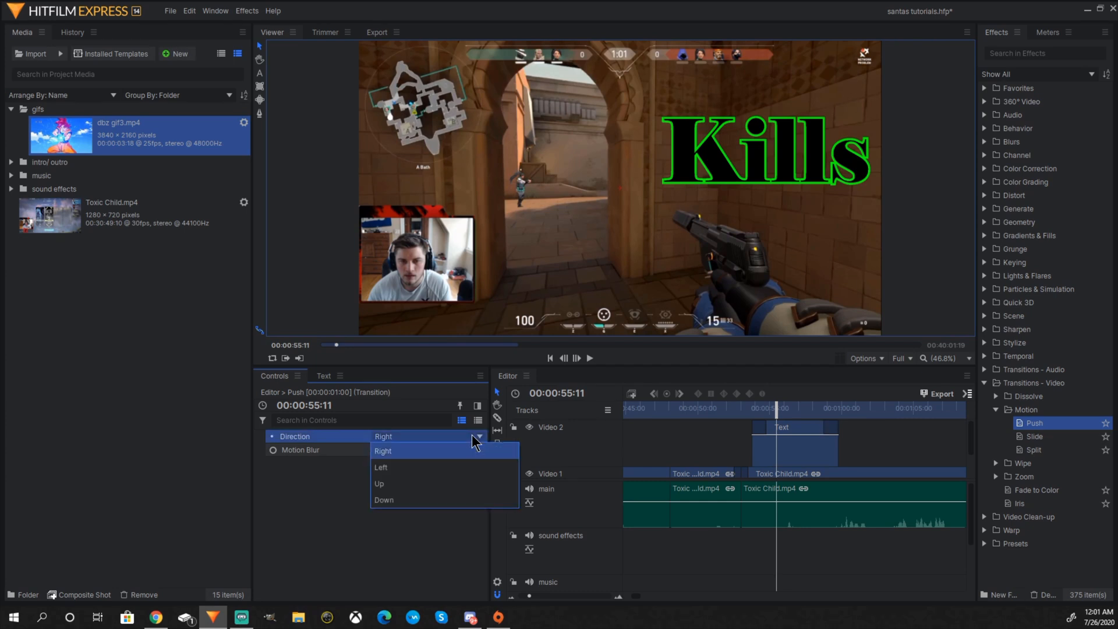
click(465, 484)
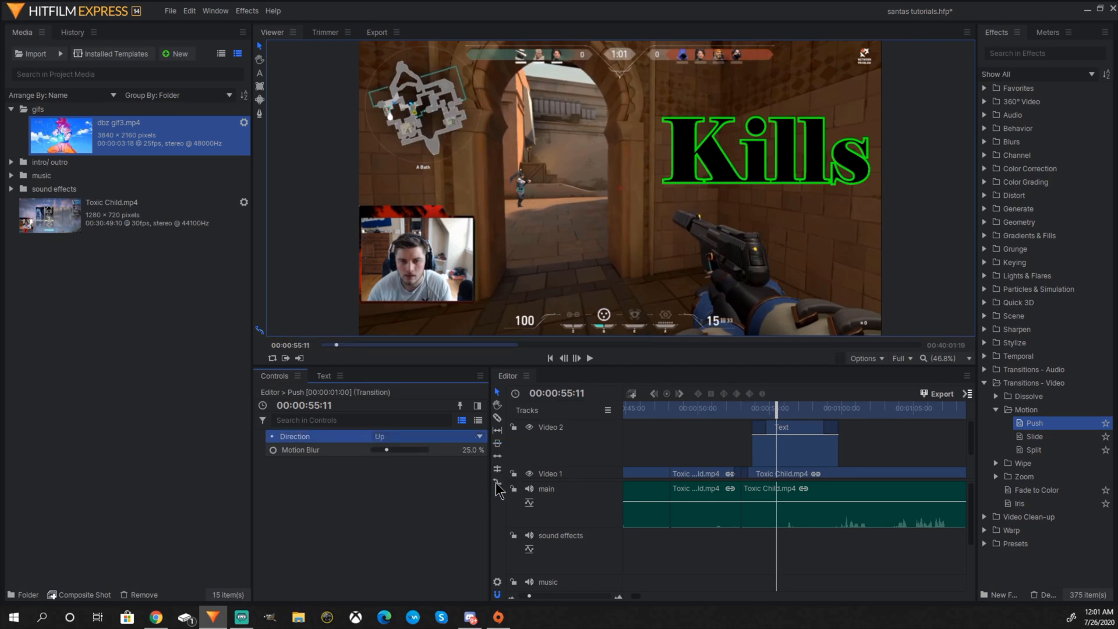
Step: Play the exit of the "Kills" text and return the playhead to 00:00:53:08, just before the text clip
click(590, 358)
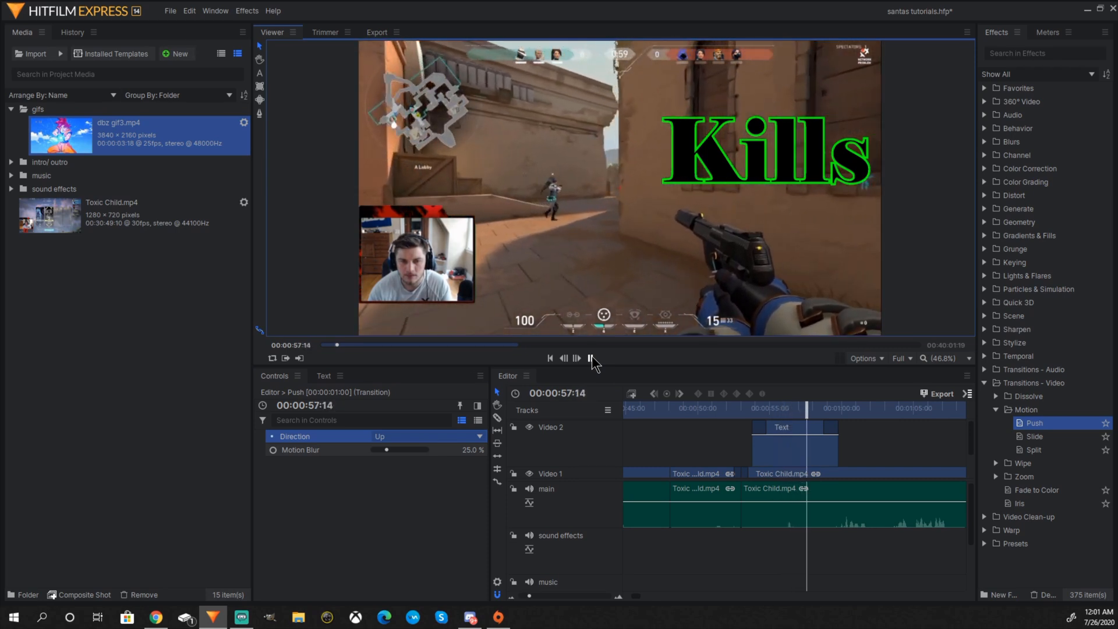
click(590, 358)
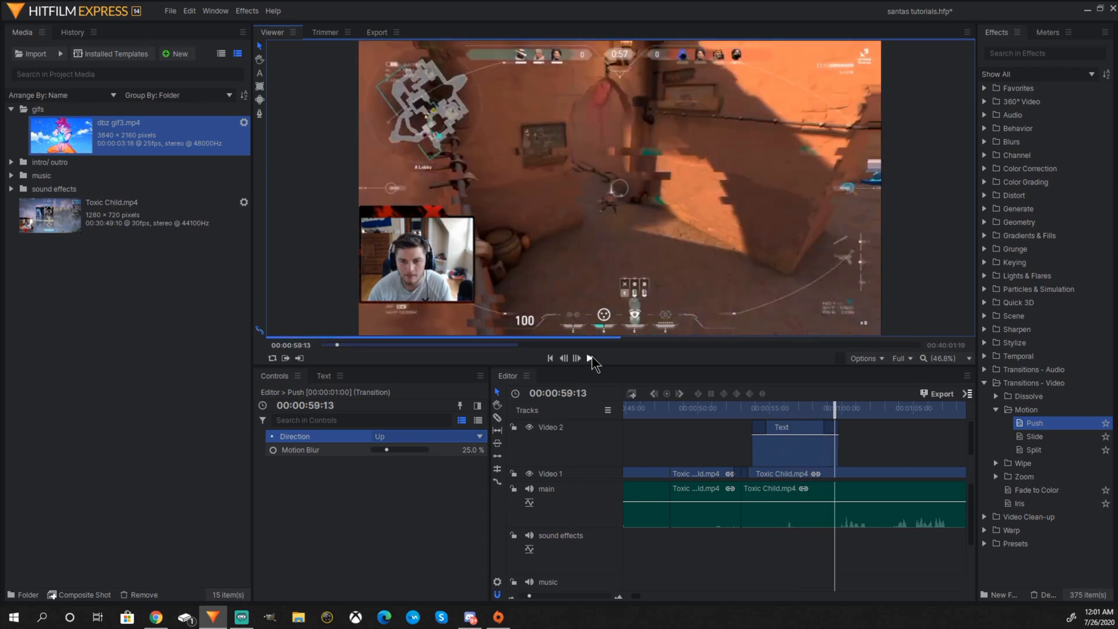
drag(832, 410, 745, 408)
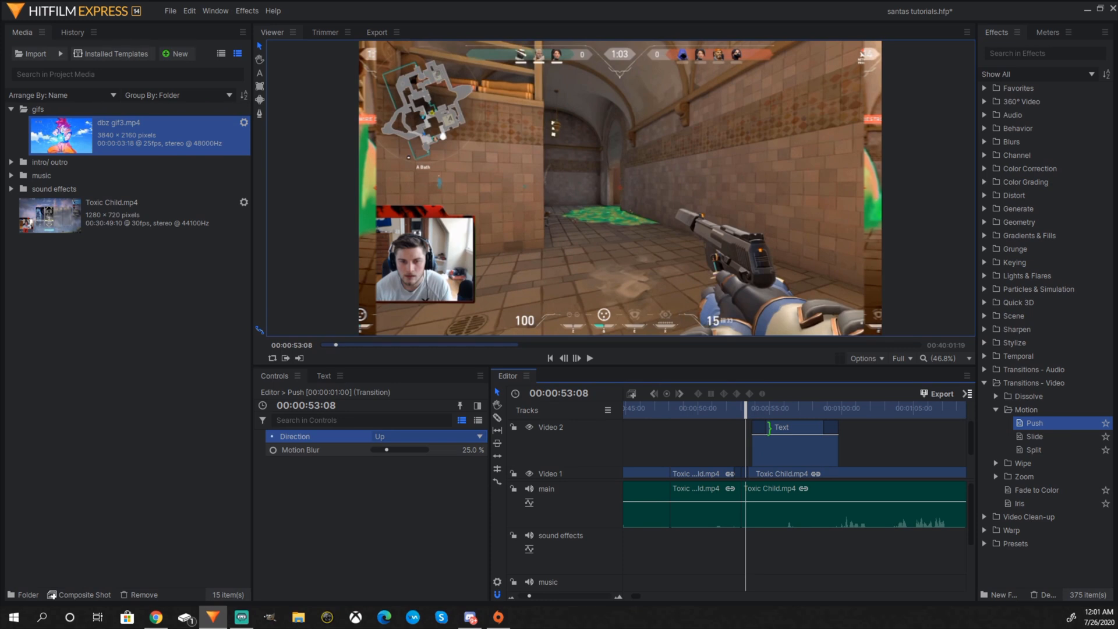
Step: Lengthen the Push transitions at both ends of the text clip until they meet, and play back the slower movement
drag(769, 427, 805, 428)
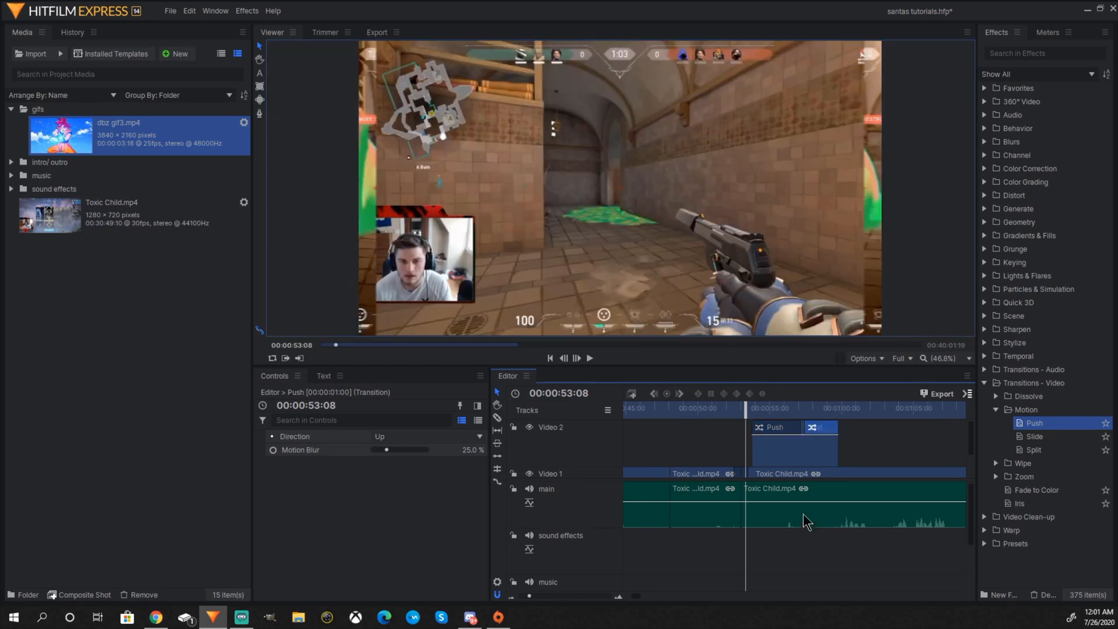
click(589, 358)
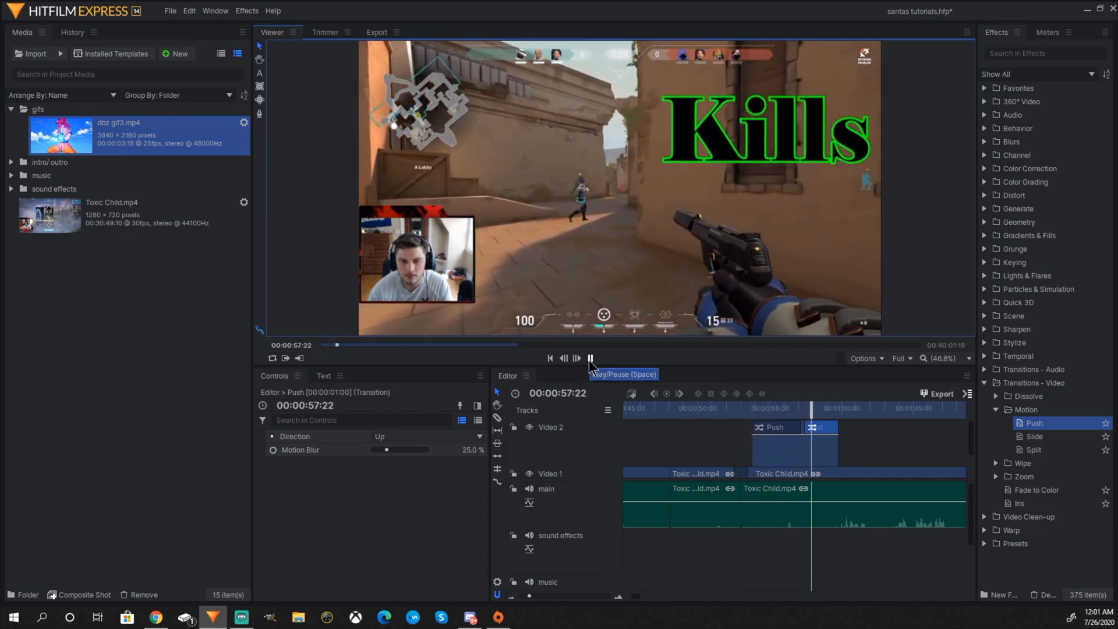
click(590, 359)
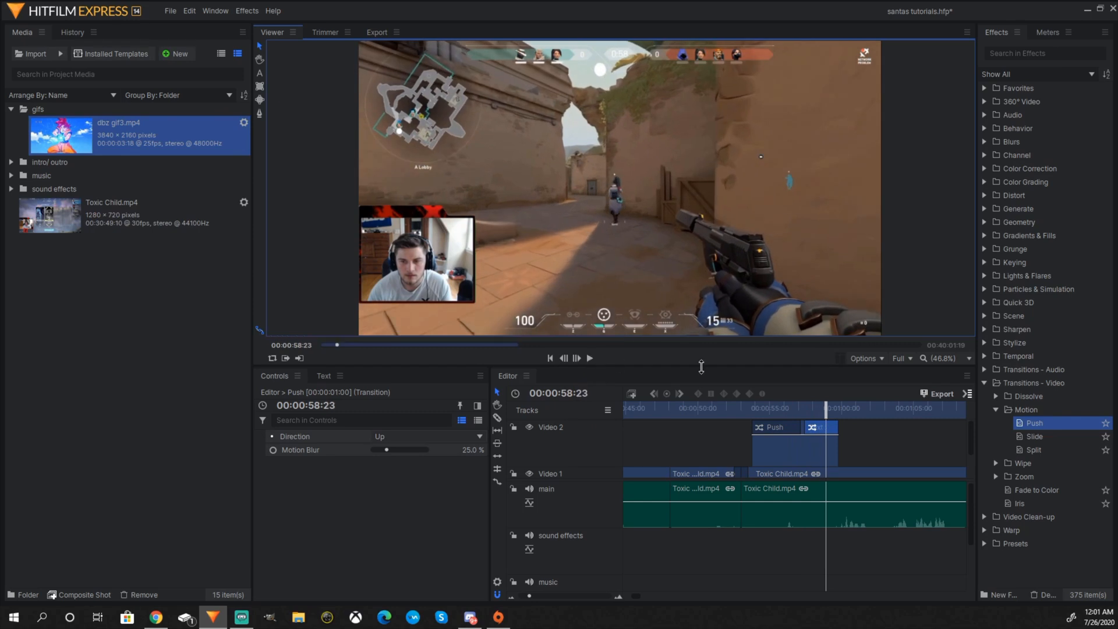
Step: Replay the "Kills" text clip from 00:00:53:22 to check the lengthened Push transitions
drag(827, 408, 752, 409)
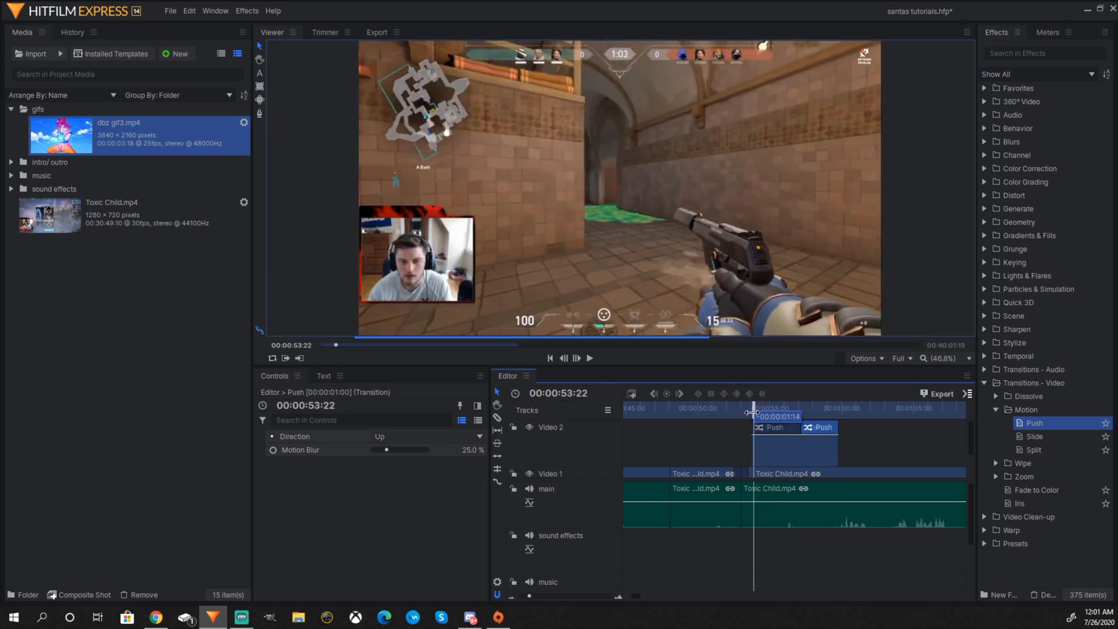
click(588, 358)
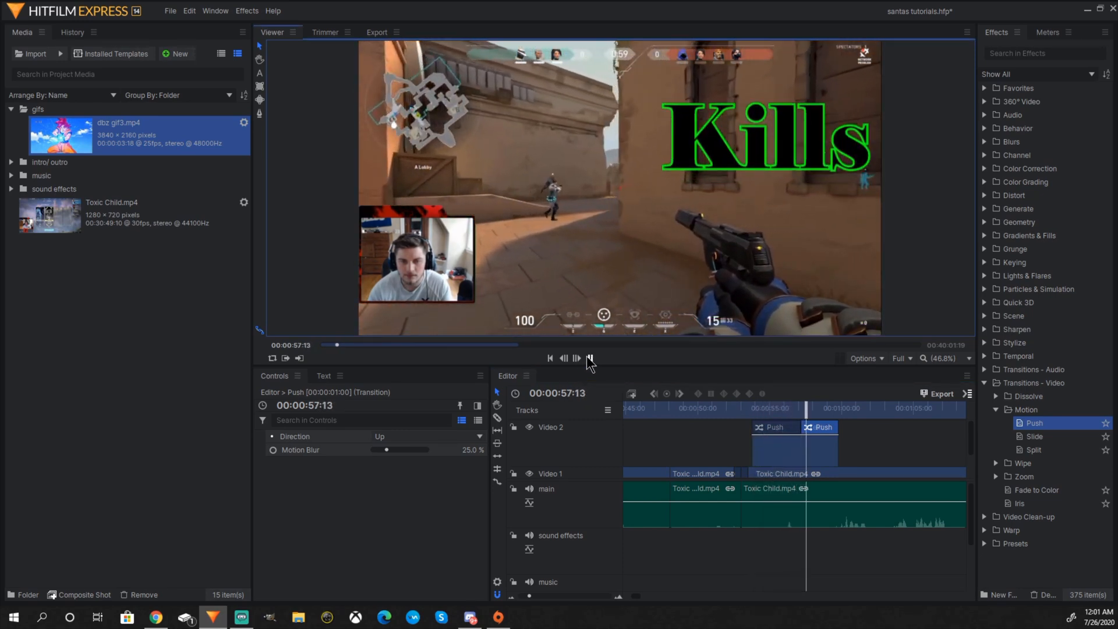
click(588, 357)
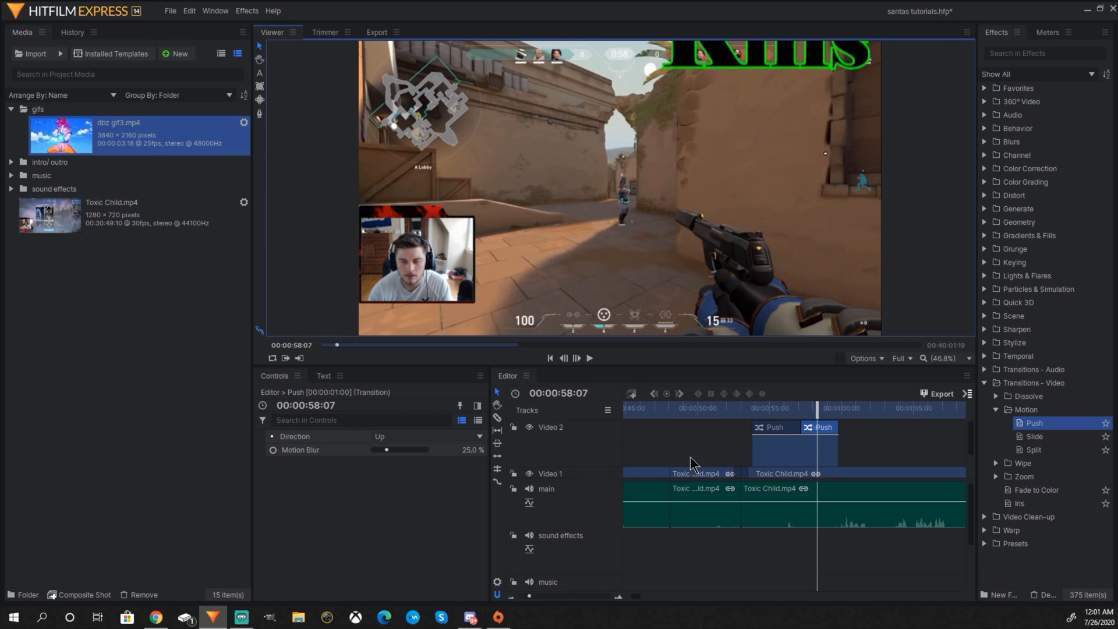
Step: Examine the two Push transitions up close on the timeline and scrub back to 00:00:55:20 within the first one
click(618, 596)
click(617, 597)
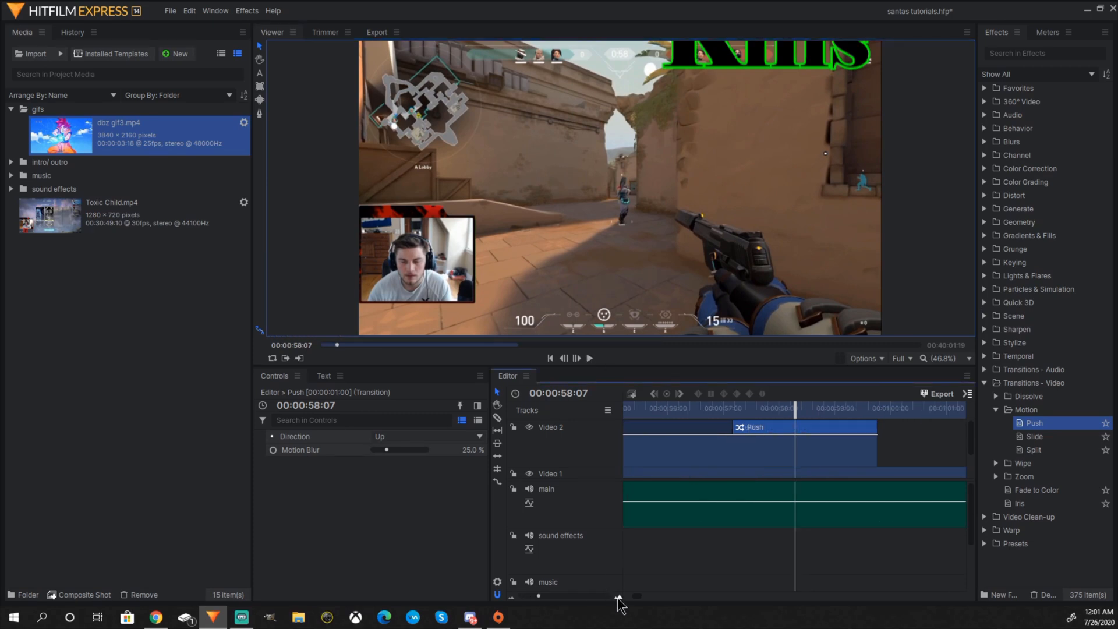
click(618, 596)
click(617, 597)
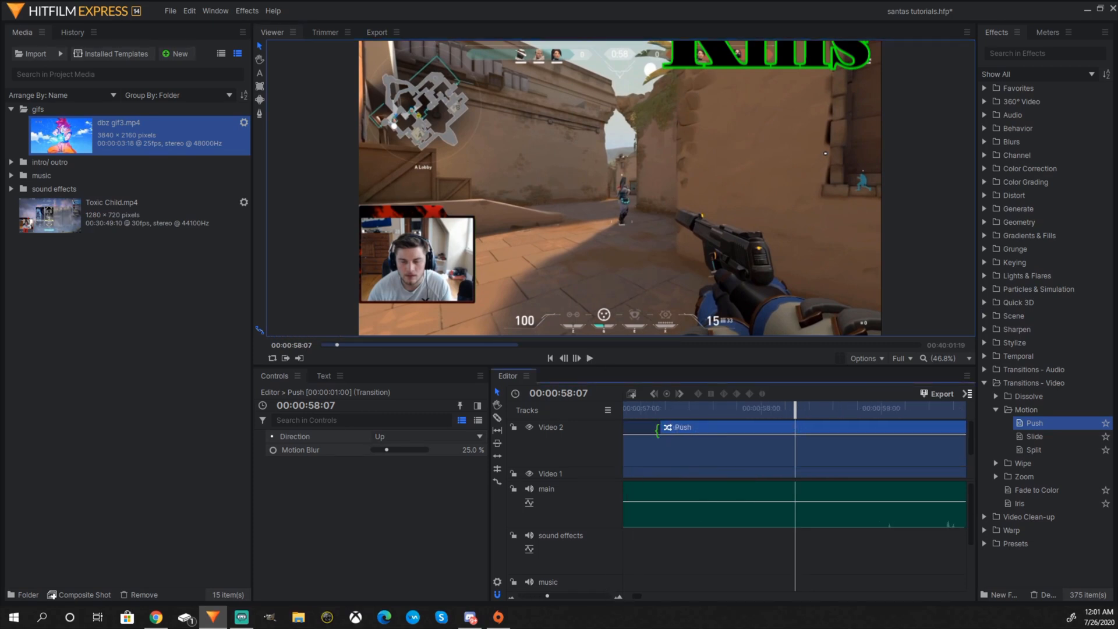
click(511, 597)
click(511, 597)
click(511, 597)
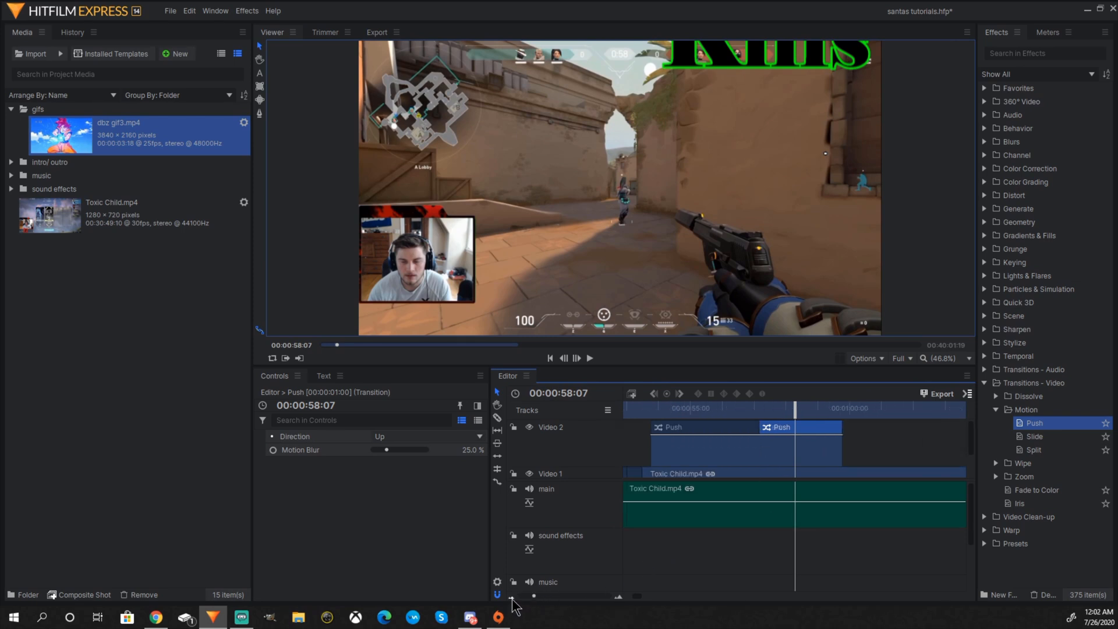
click(512, 596)
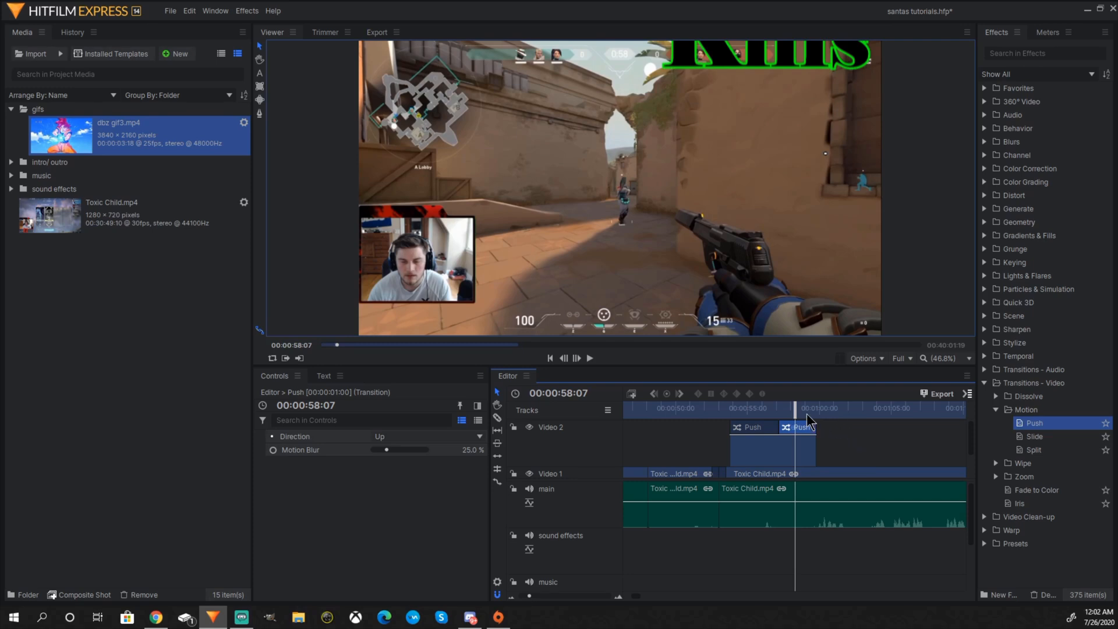
drag(795, 408, 759, 408)
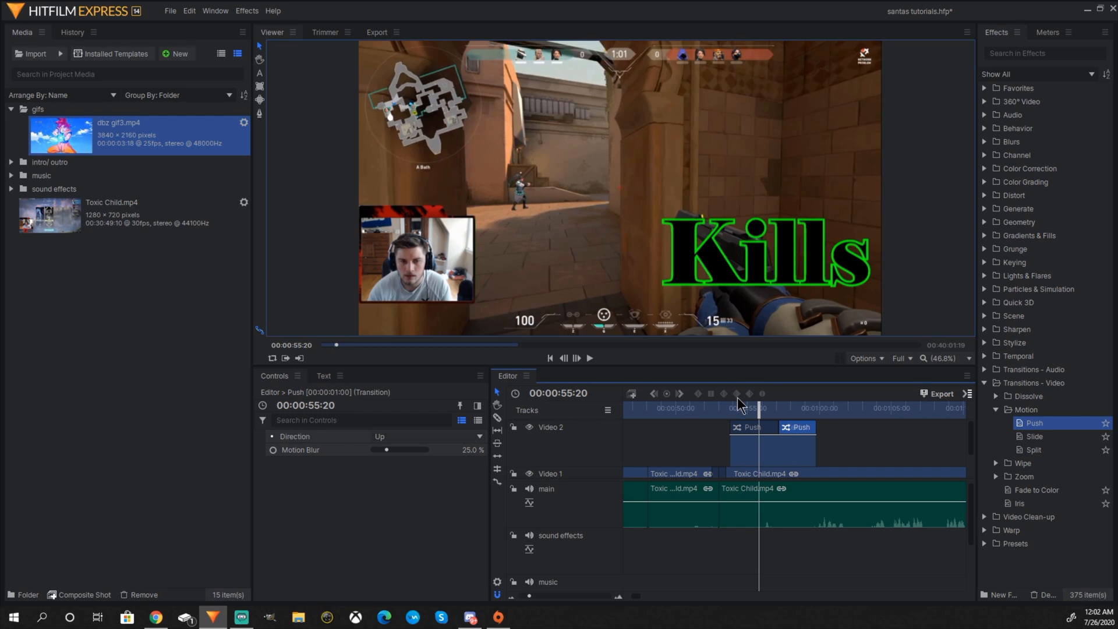
Step: Shorten the opening Push transition to about 1:11 and the closing one to about 1:03, and trim the text clip to about 4:14
drag(777, 431, 750, 431)
click(784, 432)
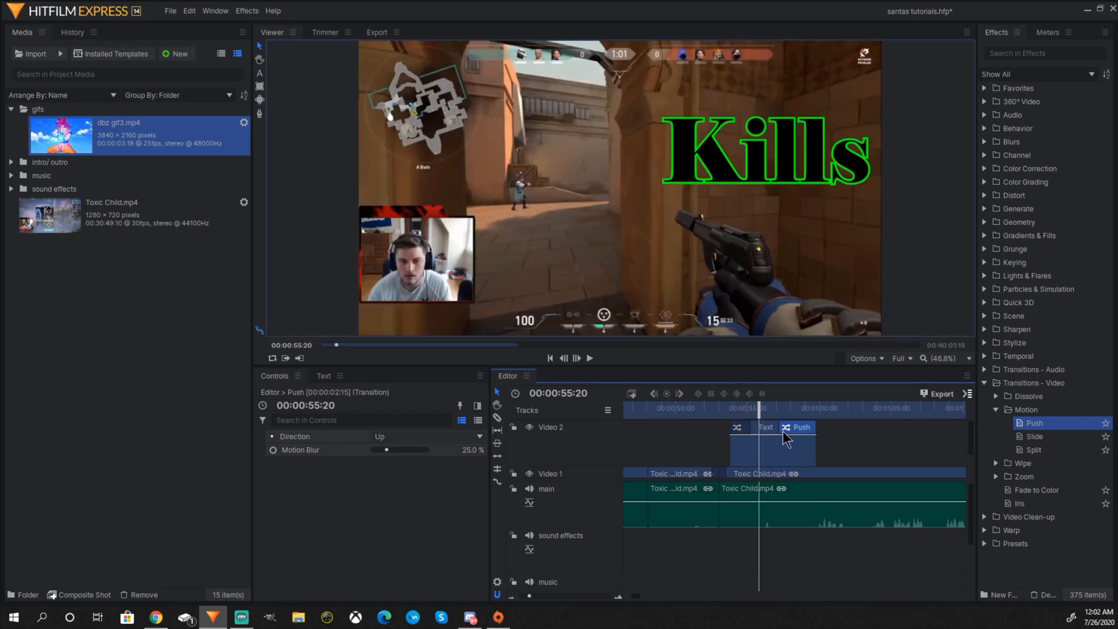
drag(781, 428, 799, 454)
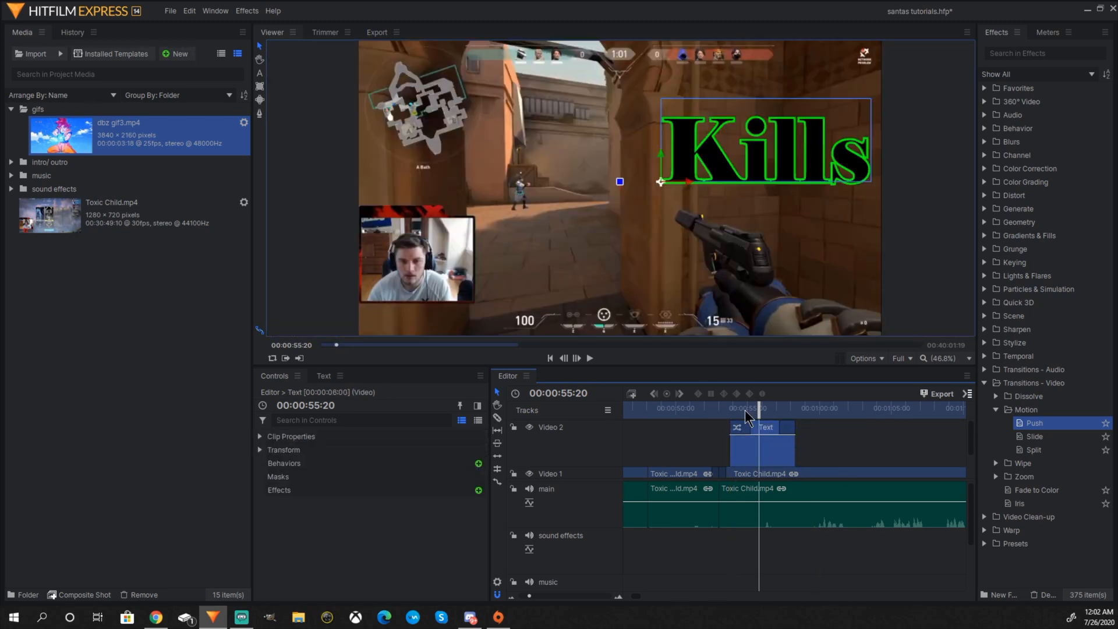
Step: Play the shortened "Kills" text clip from 00:00:53:01, scrub through its exit, and return to 00:00:54:03
drag(761, 404, 719, 406)
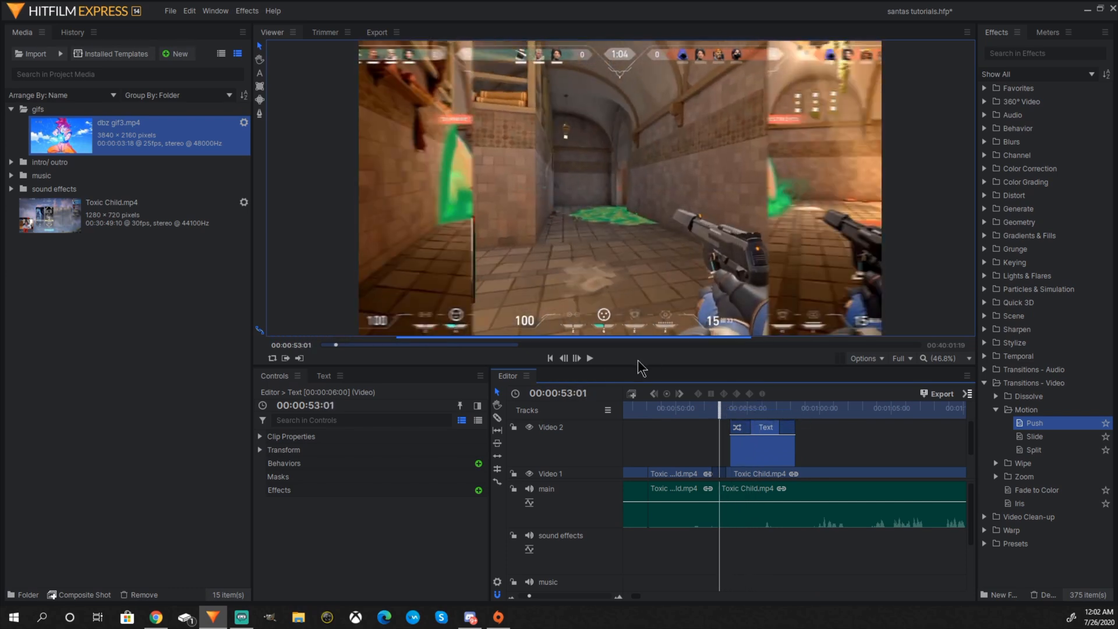
click(589, 359)
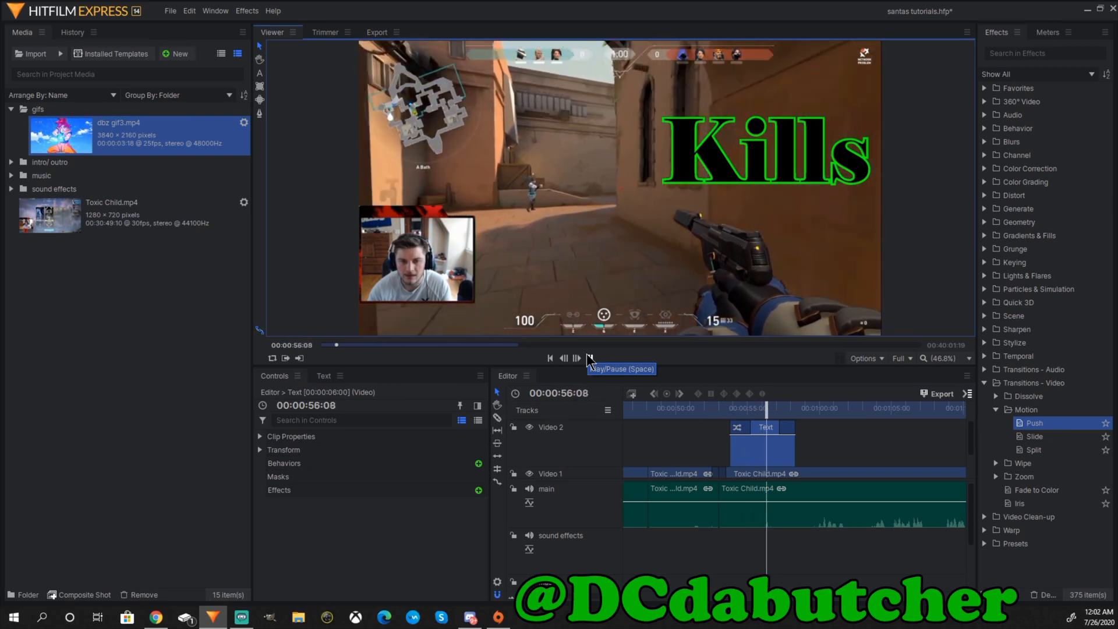
click(590, 357)
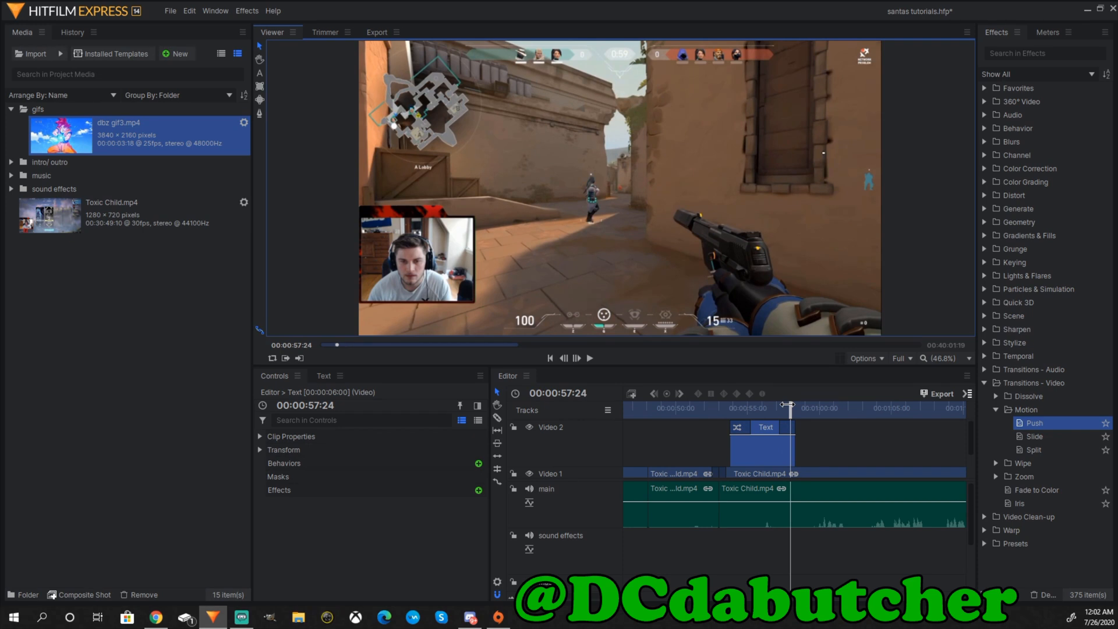
mouse_move(788, 404)
mouse_down()
mouse_move(725, 402)
mouse_move(793, 406)
mouse_up()
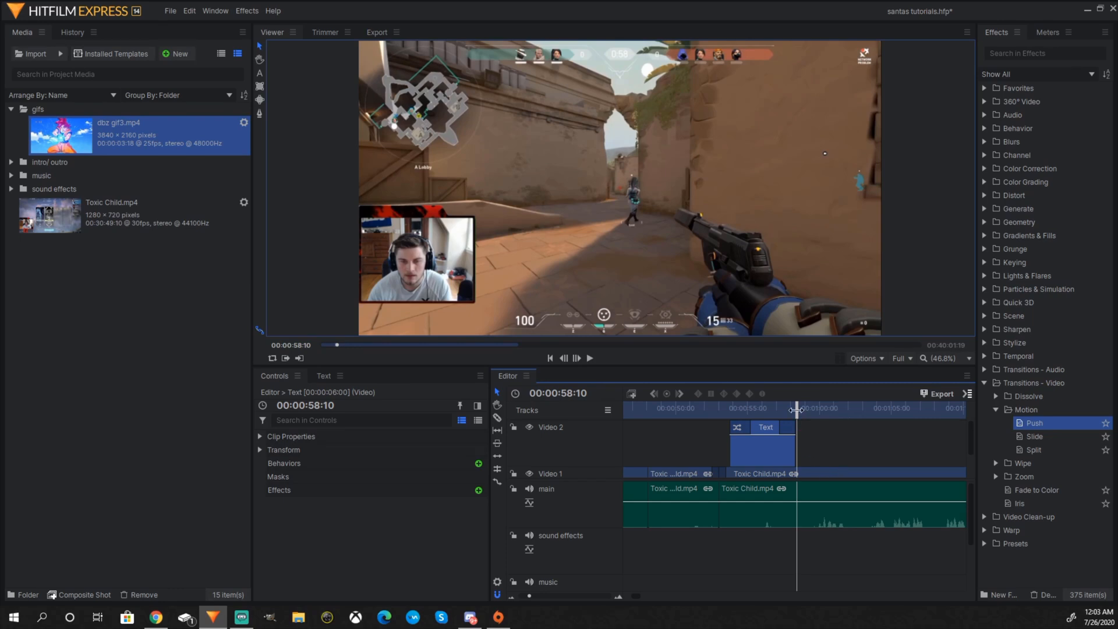
drag(796, 409, 735, 408)
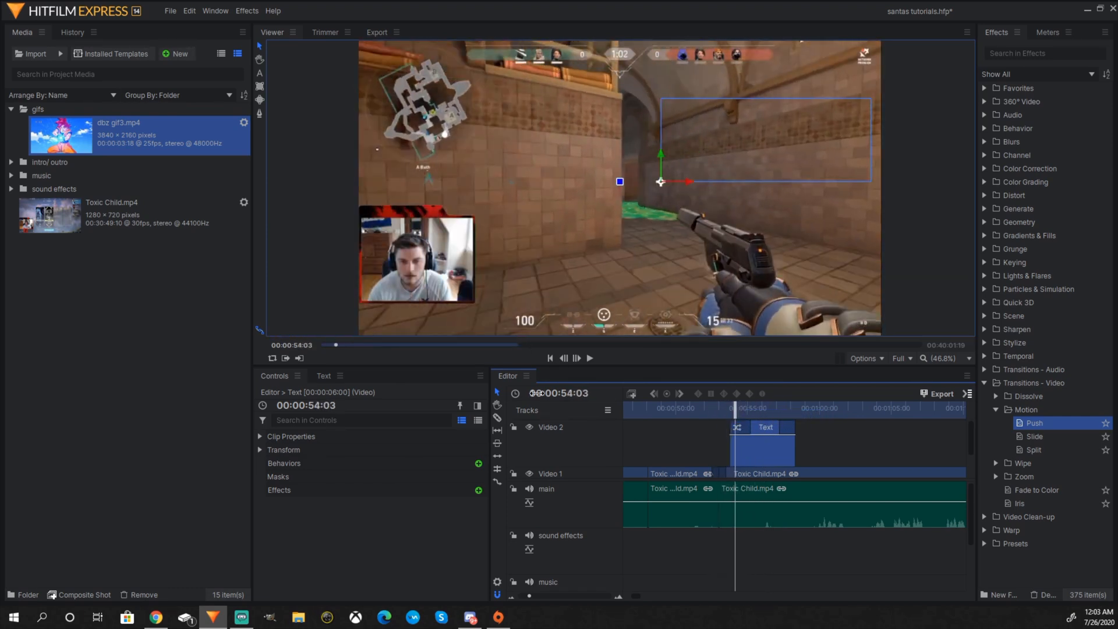
Step: Duplicate the "Kills" text clip and stack the copy on a new Video 3 track, aligned with the original
right_click(765, 454)
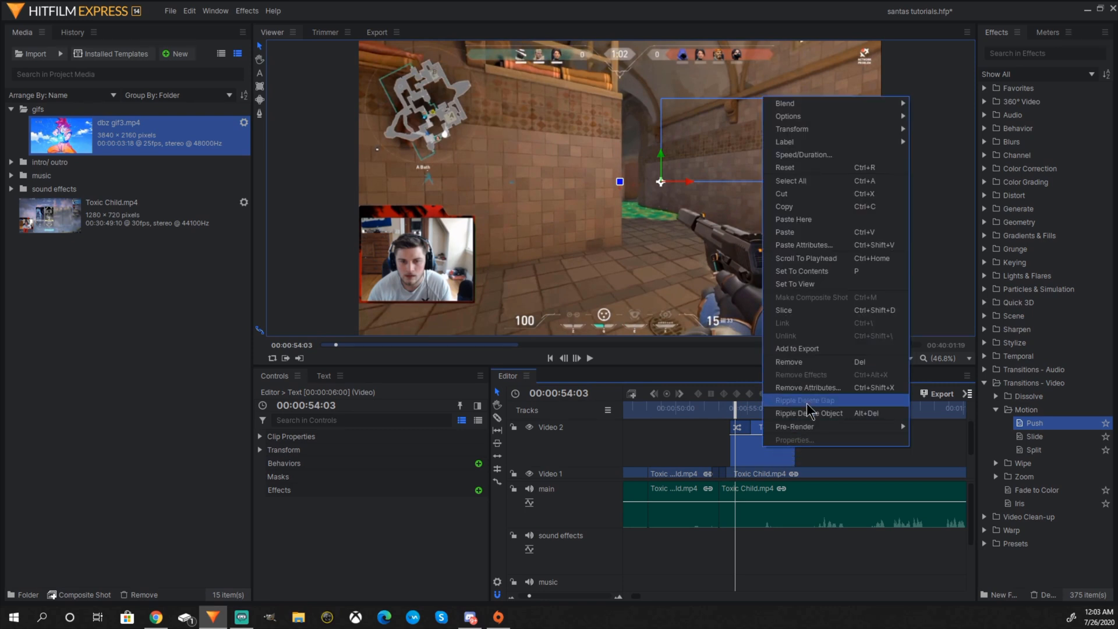
click(822, 207)
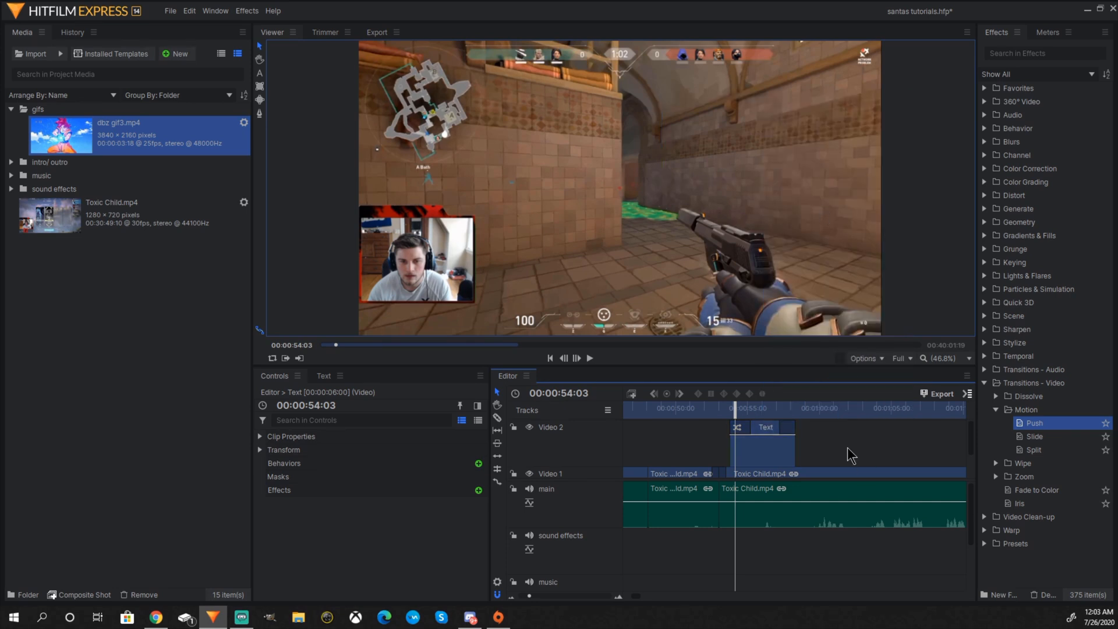
drag(735, 409, 814, 418)
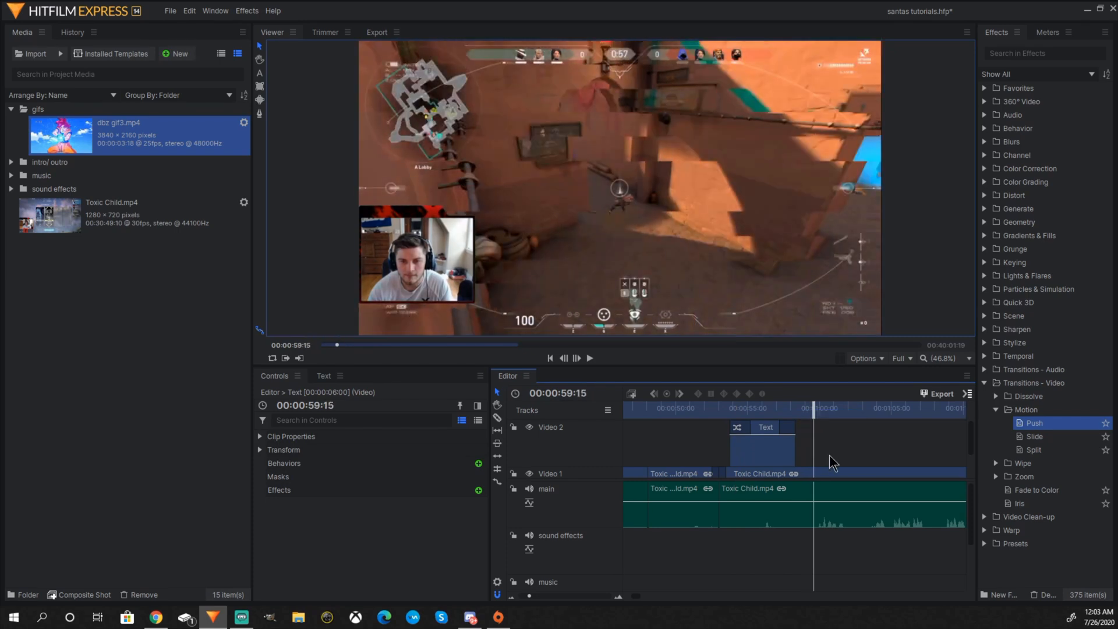
right_click(829, 455)
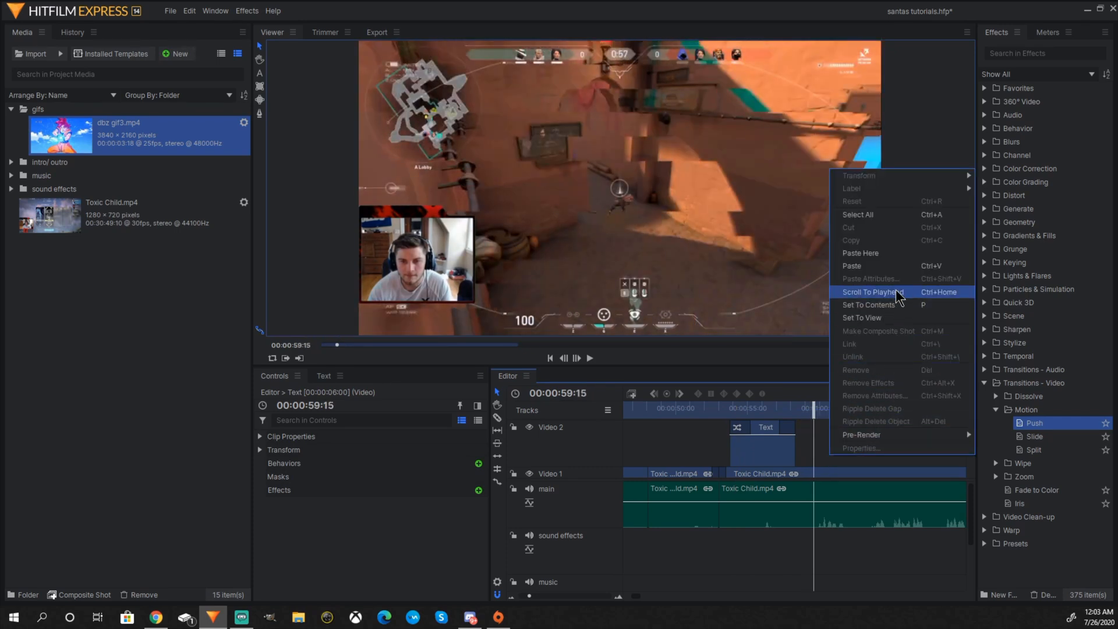
click(885, 256)
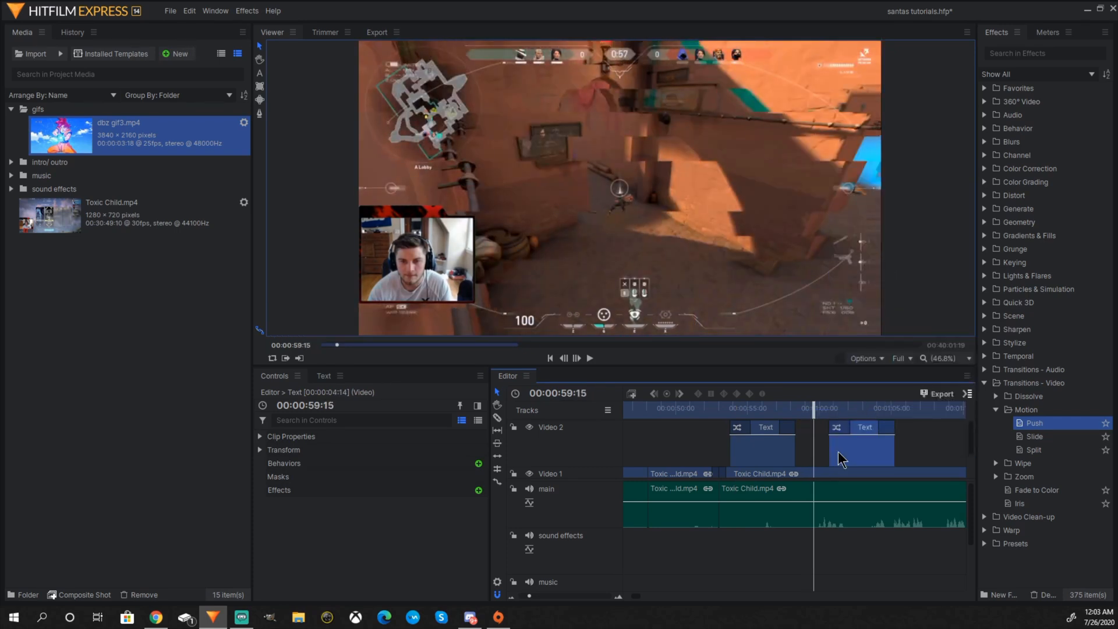
drag(851, 454, 752, 441)
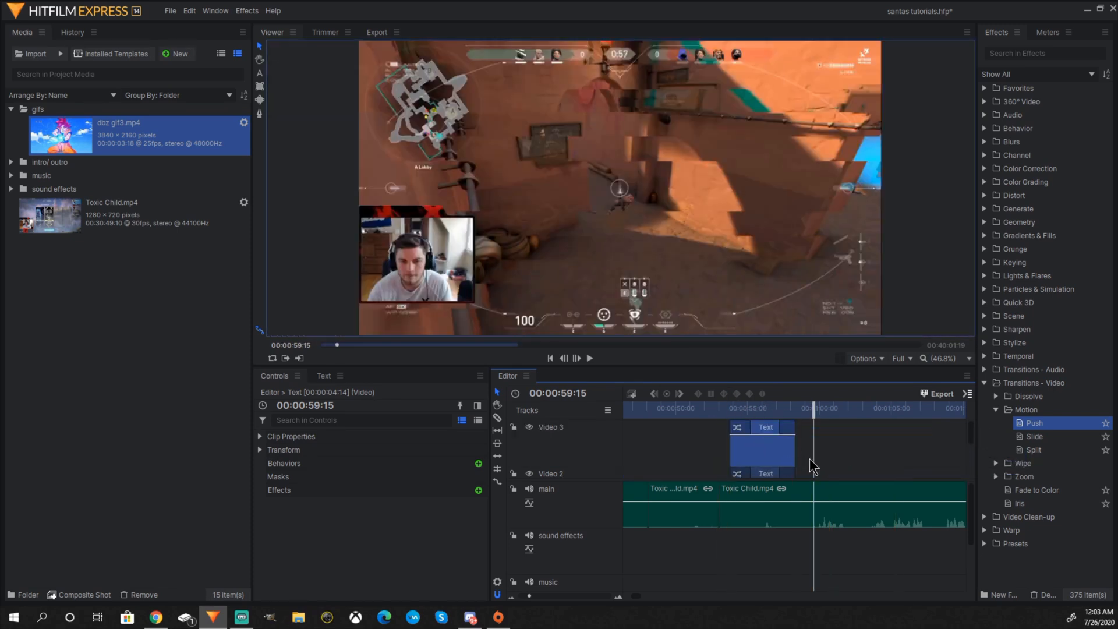
Step: Set the fill colour of the copied "Kills" text to green #00aa00
drag(816, 416, 726, 408)
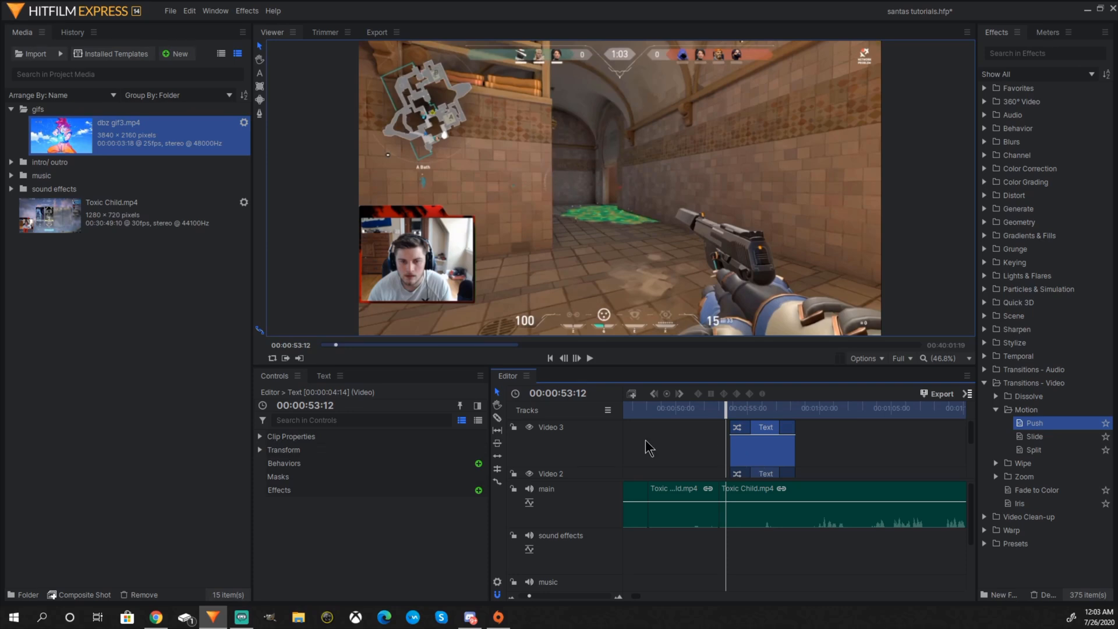
click(322, 376)
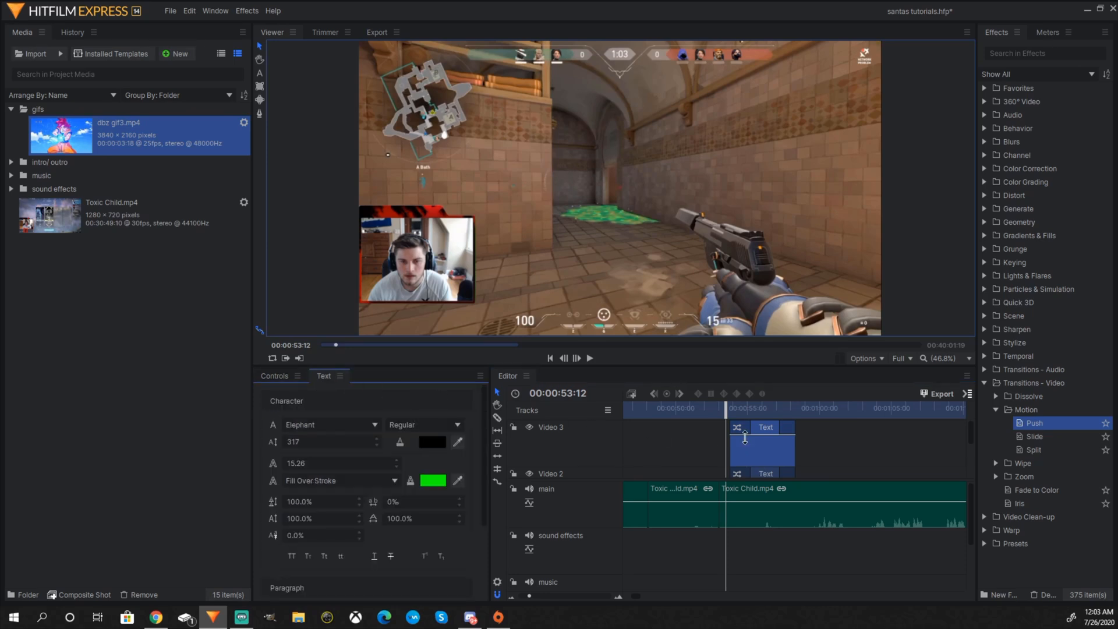
click(432, 442)
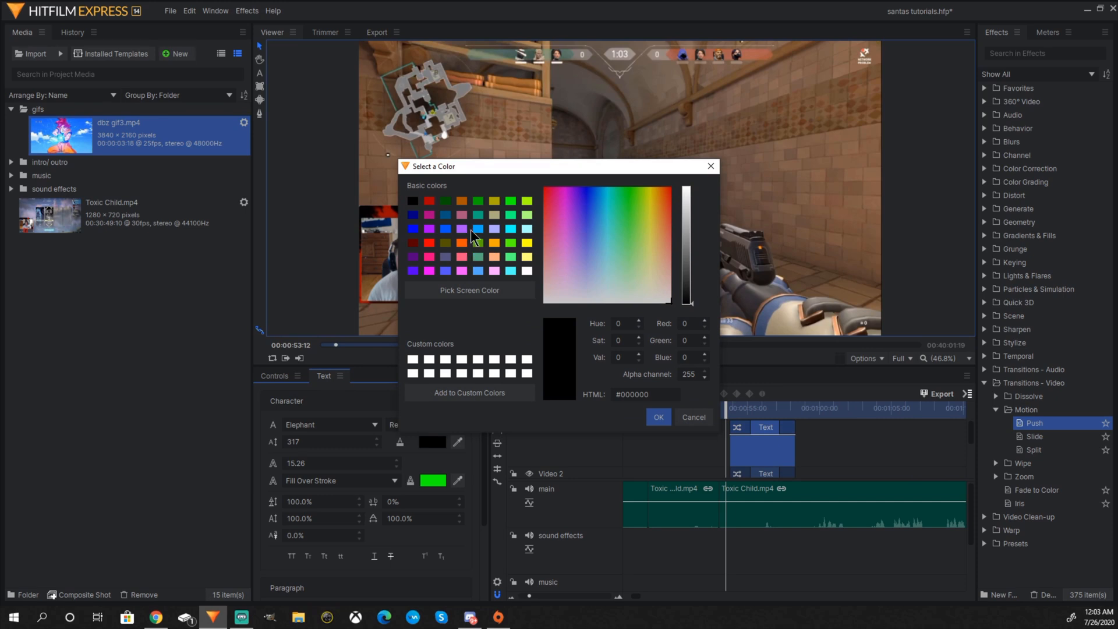
click(478, 201)
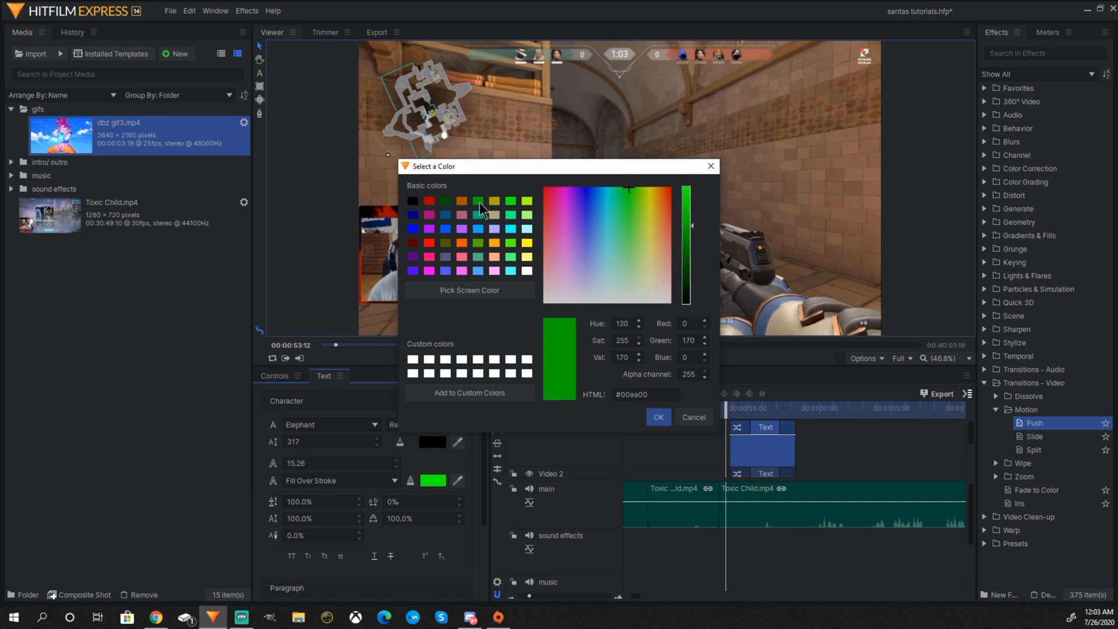
click(658, 417)
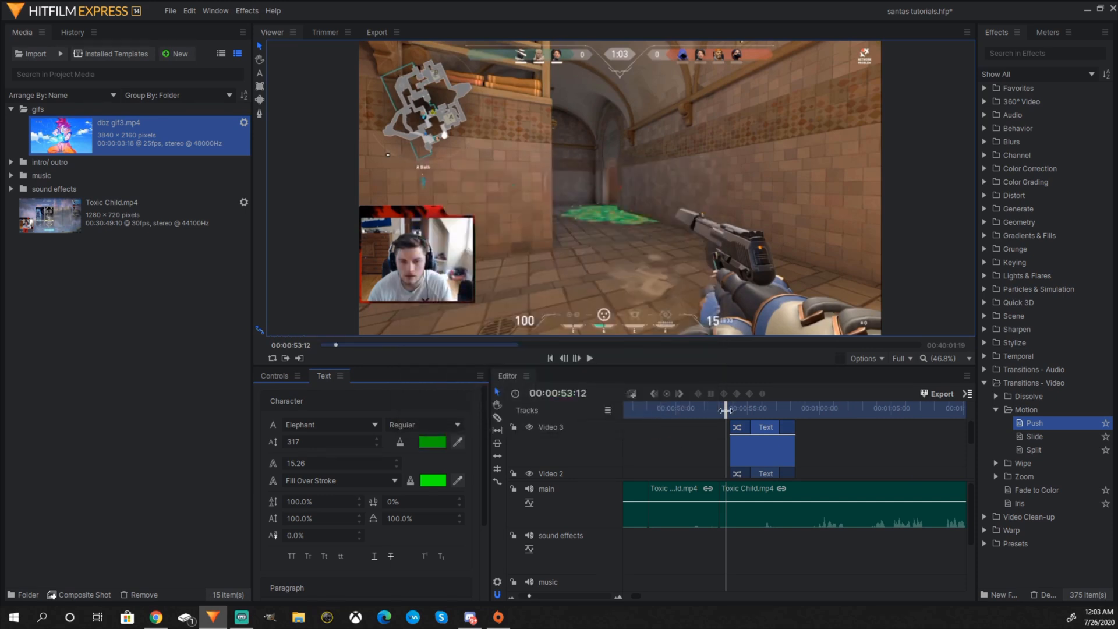
Step: At 00:00:54:20, hide and show the Video 2 and Video 3 tracks to compare the black and green text copies
mouse_move(725, 411)
mouse_down()
mouse_move(771, 415)
mouse_move(745, 414)
mouse_up()
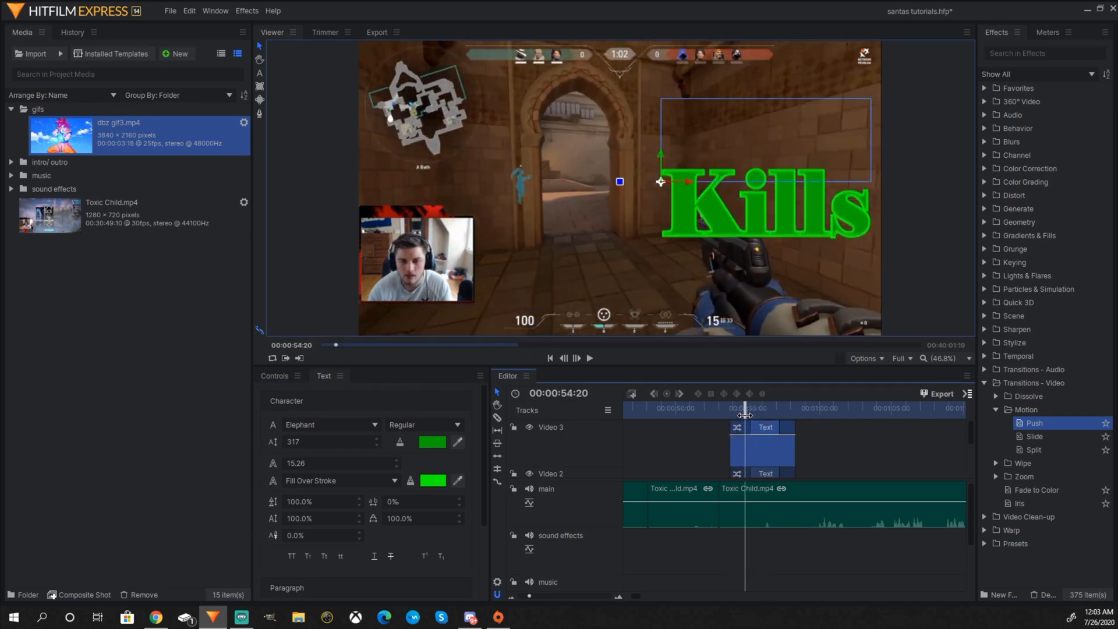
click(532, 474)
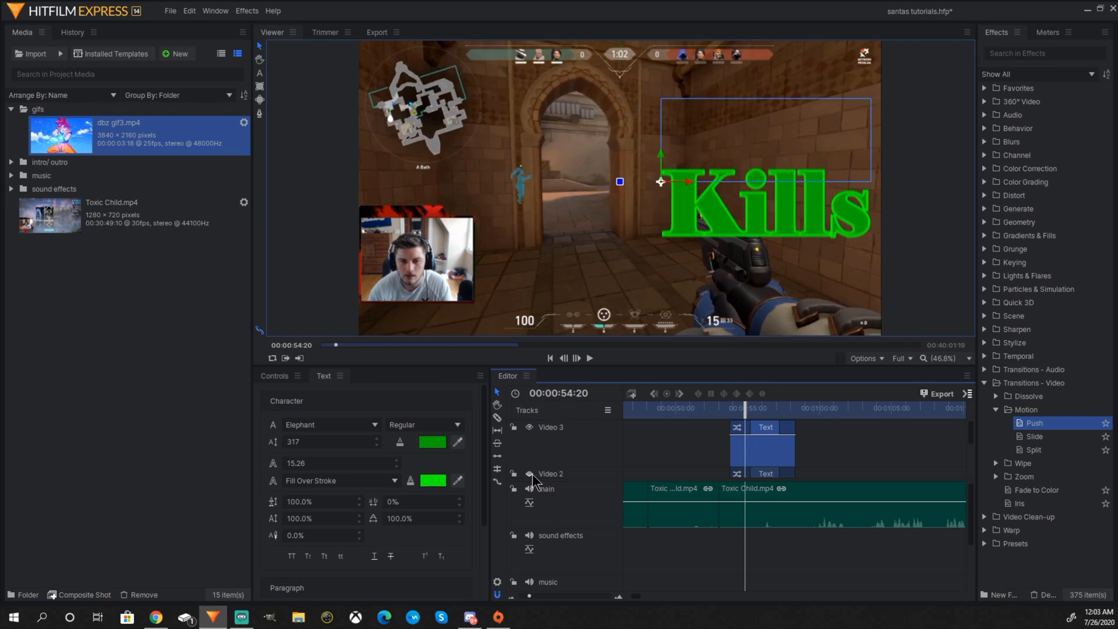
click(532, 426)
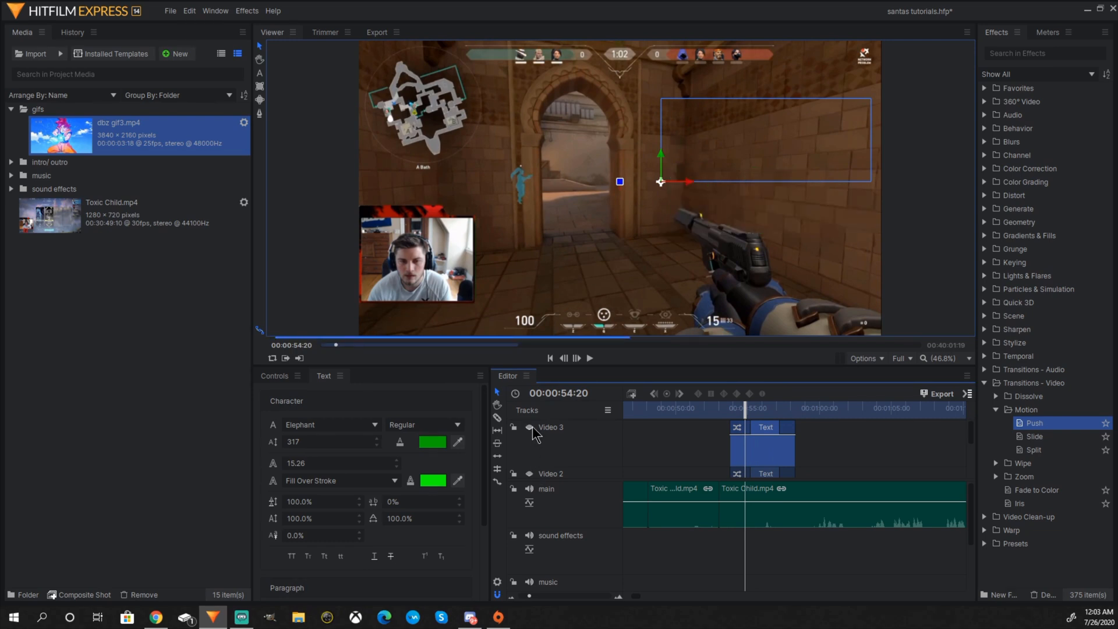
click(532, 426)
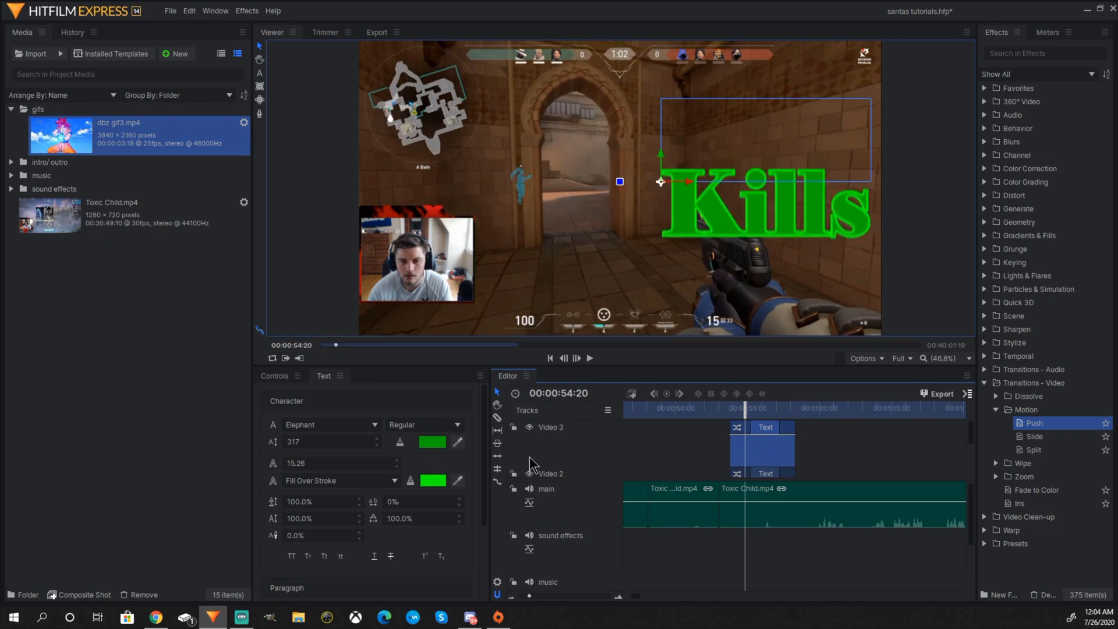
click(530, 427)
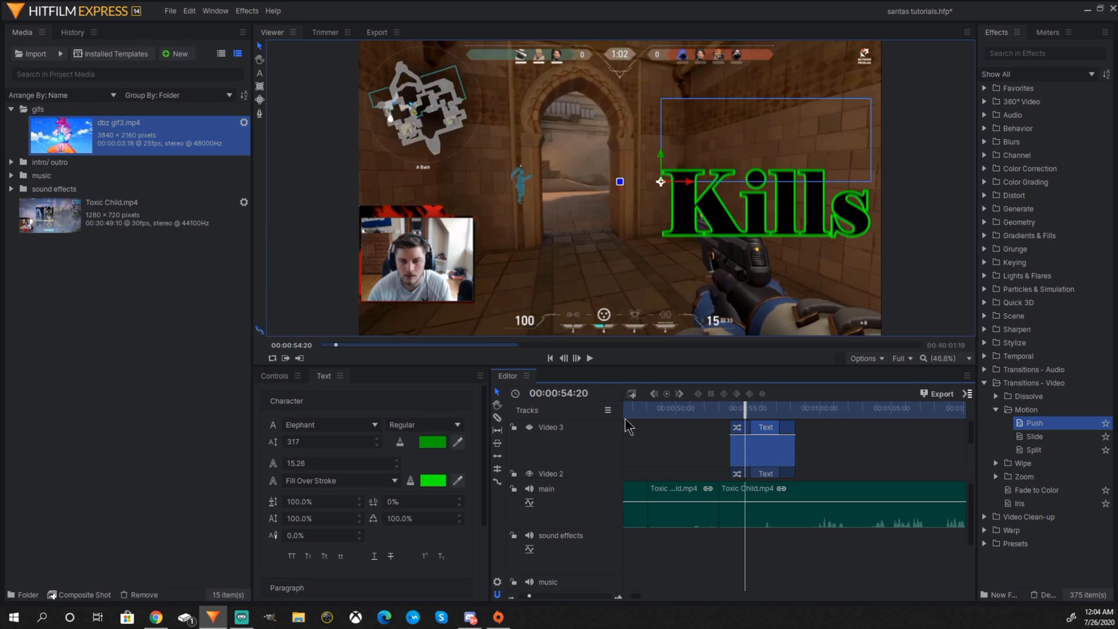
click(531, 430)
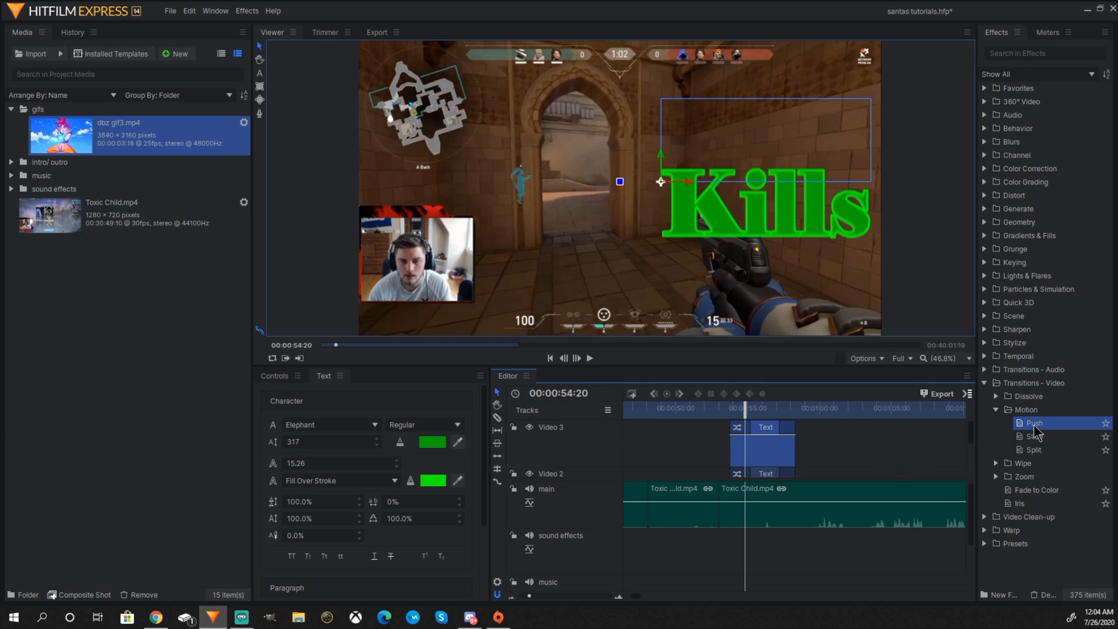
Step: Set the Video 3 text clip's opening Push transition direction to Right and its closing Push direction to Left
click(738, 429)
click(282, 380)
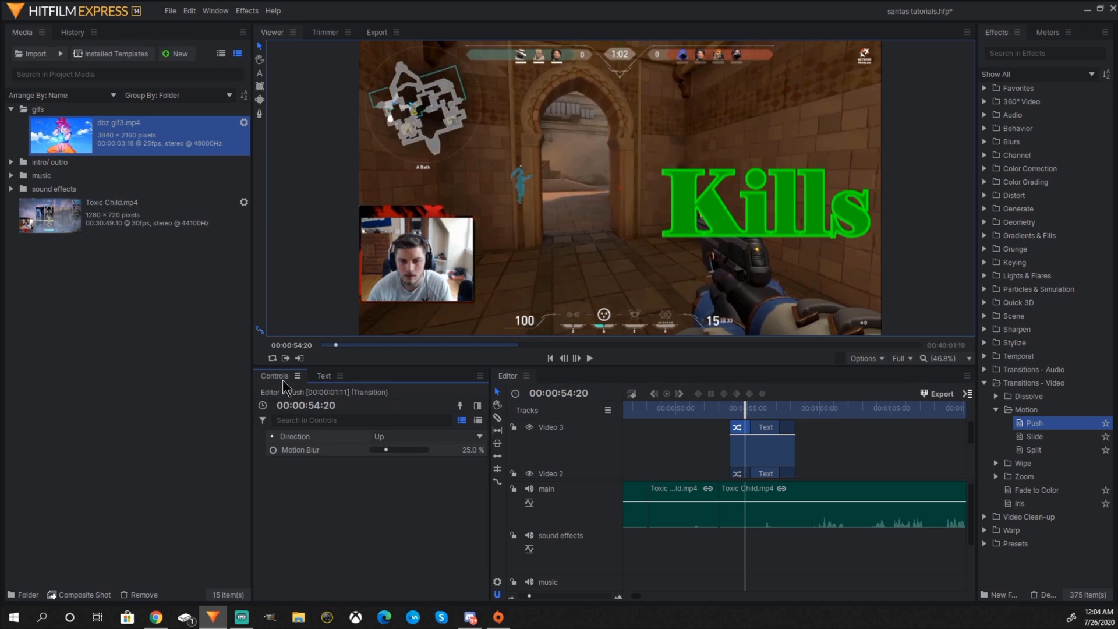
click(430, 441)
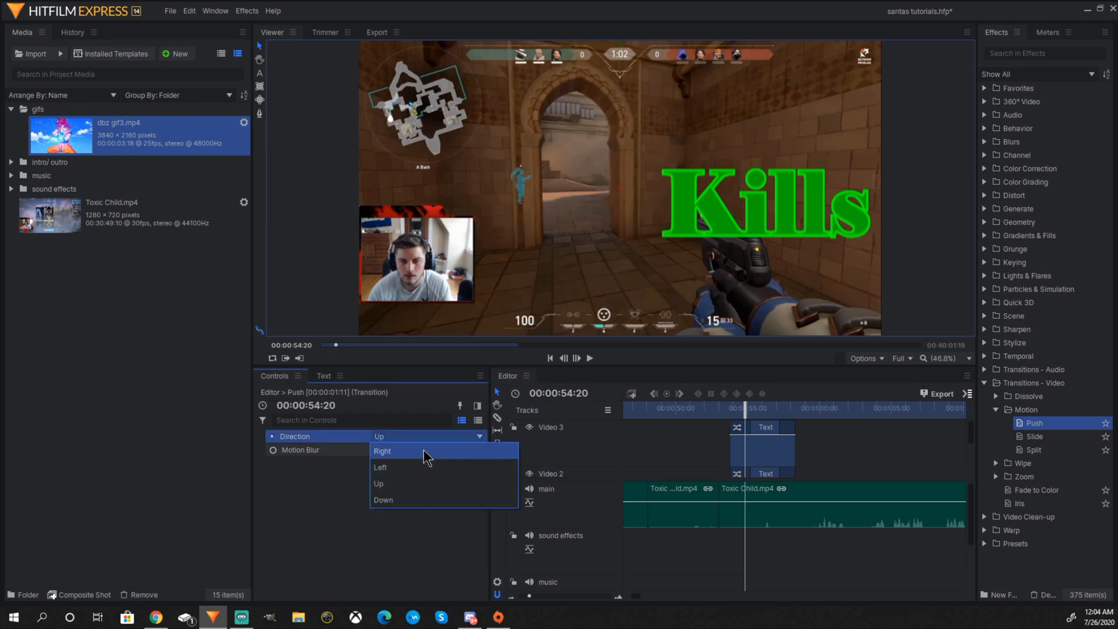
click(425, 453)
click(789, 431)
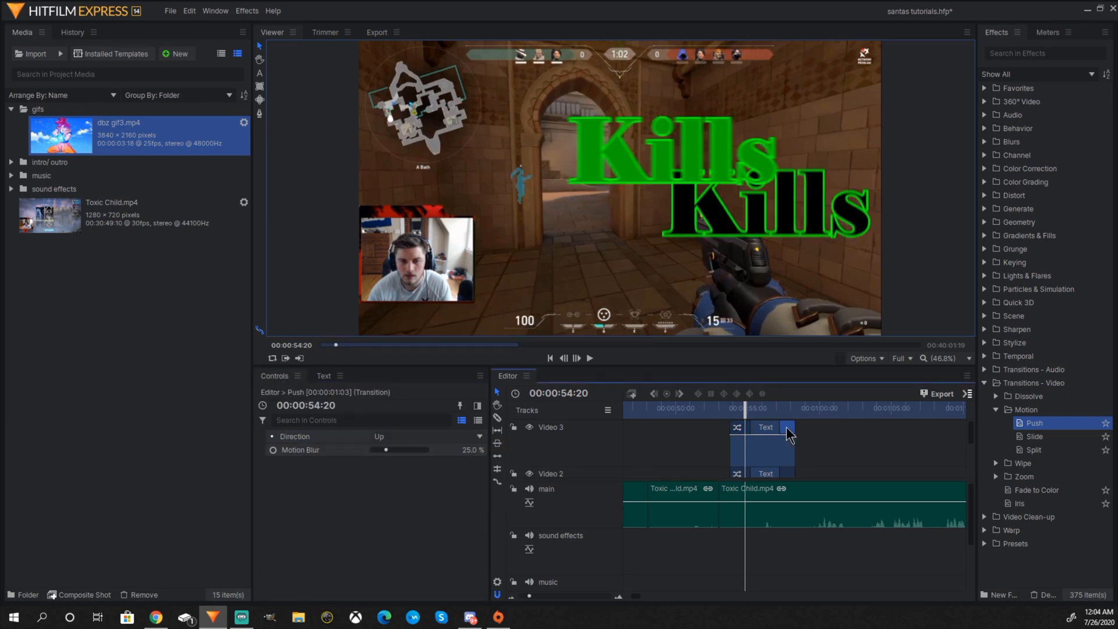
click(448, 440)
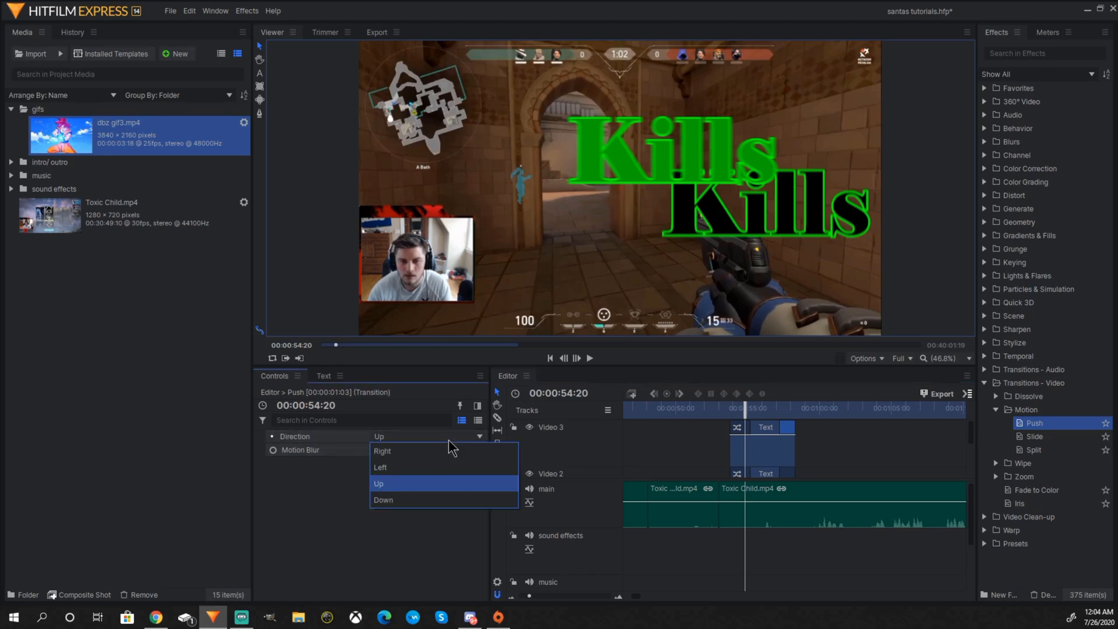
click(440, 467)
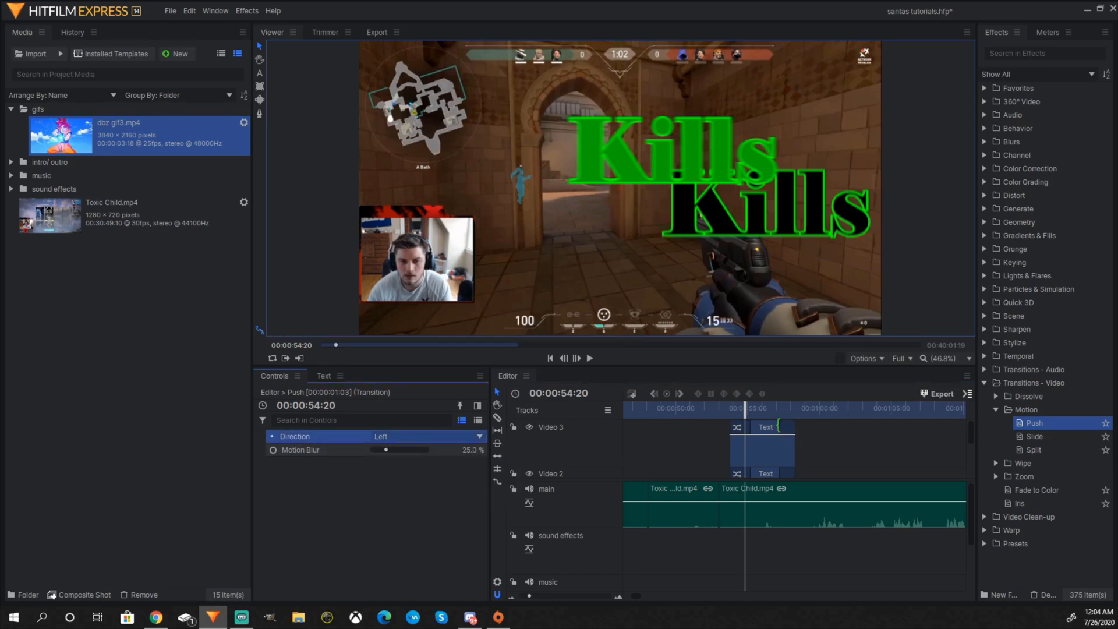
Step: Play both text layers from 00:00:53:02 and scrub through their entrance to 00:00:55:06 to check the differing Push directions
drag(744, 410, 720, 409)
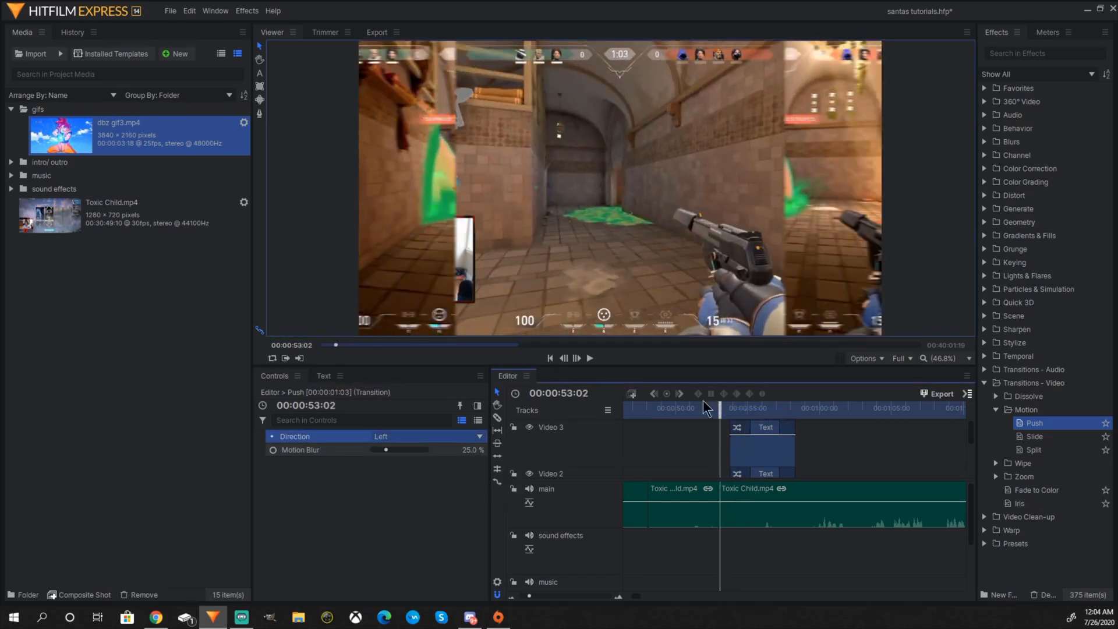
click(590, 359)
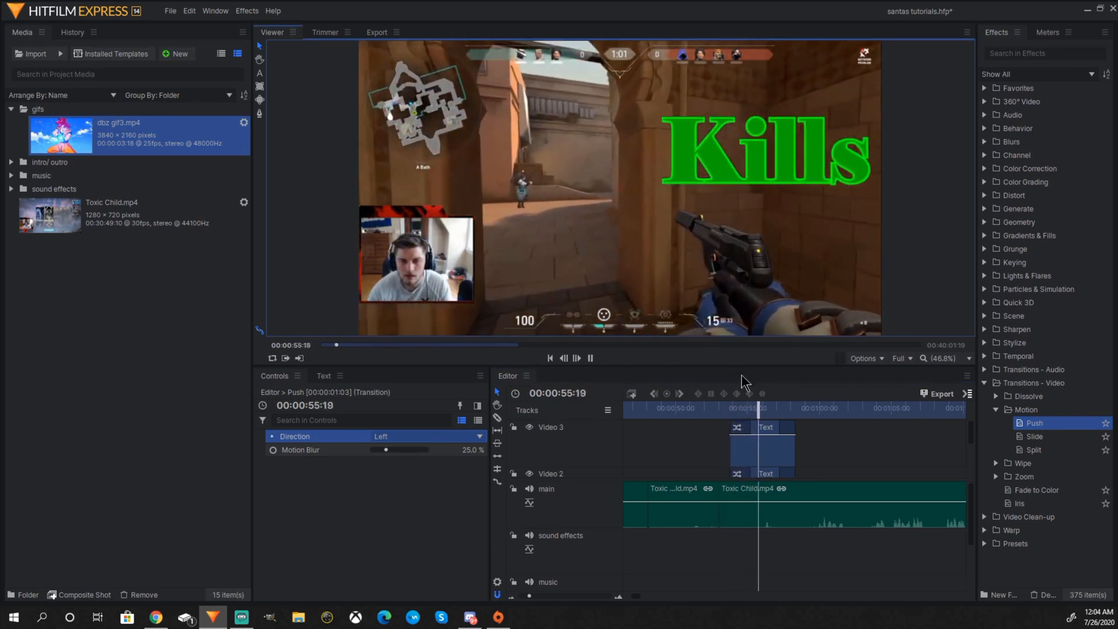
drag(766, 410, 746, 411)
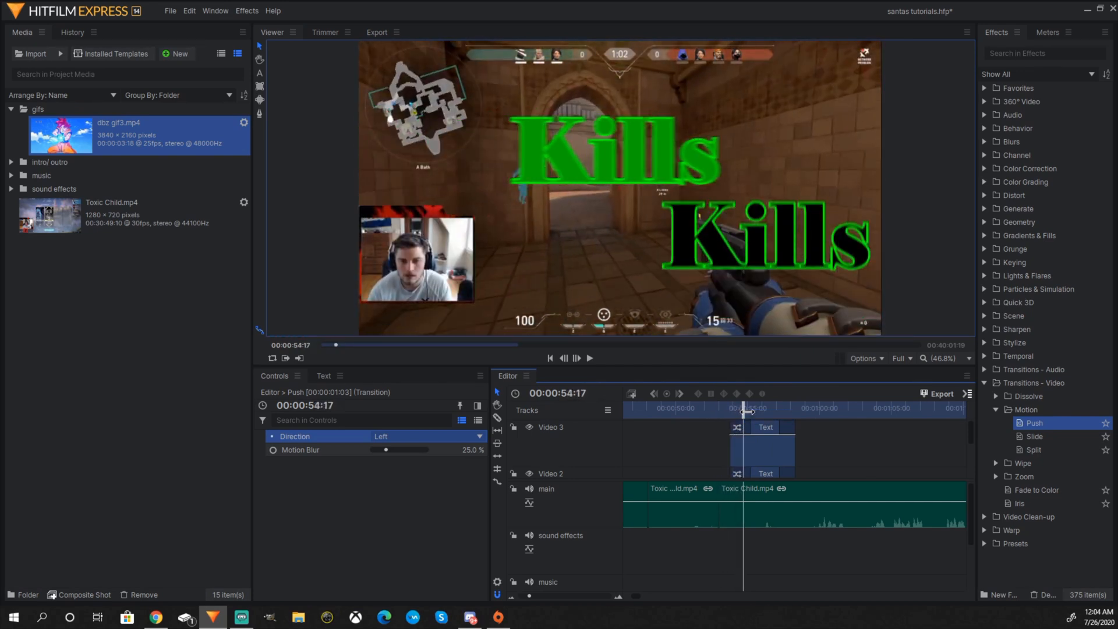
drag(747, 410, 755, 403)
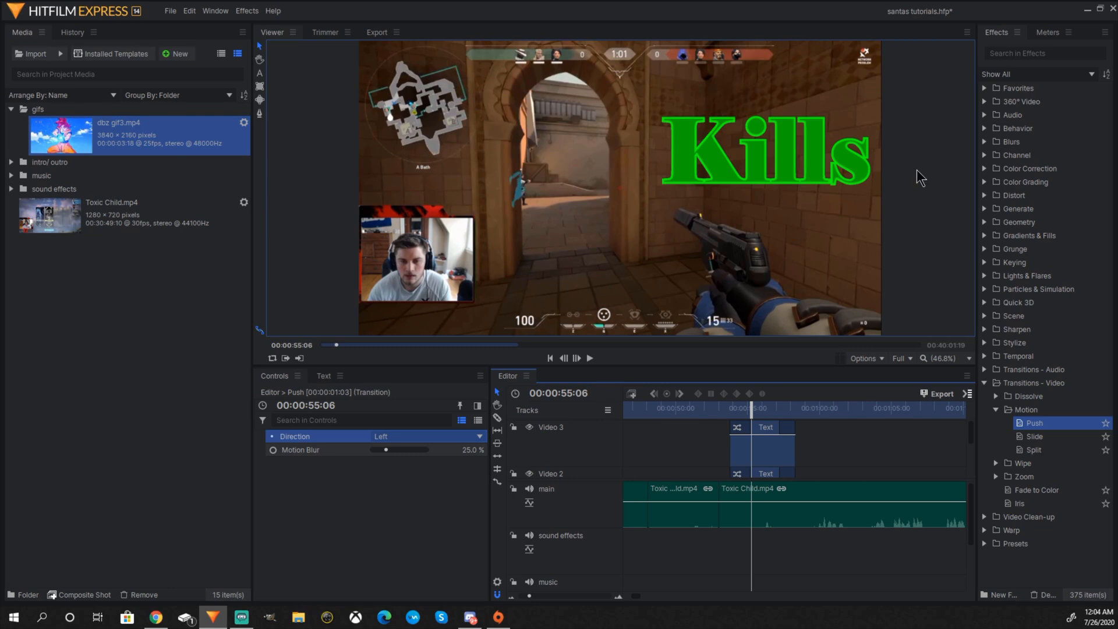
Step: Move the green "Kills" text on Video 3 slightly up and to the right of the black copy beneath it
click(771, 471)
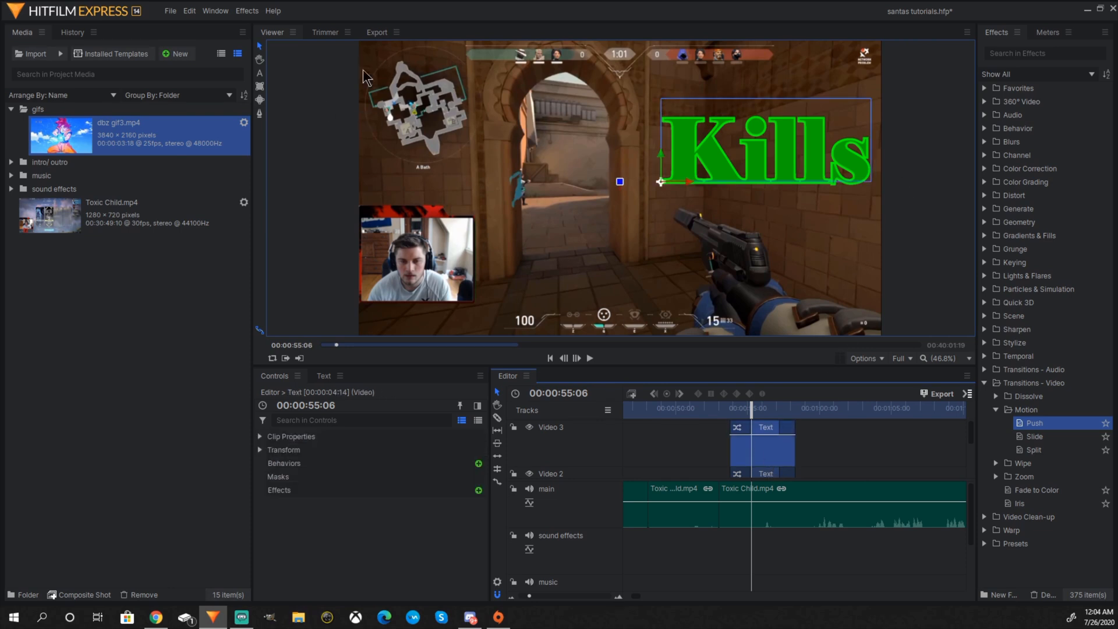
click(662, 155)
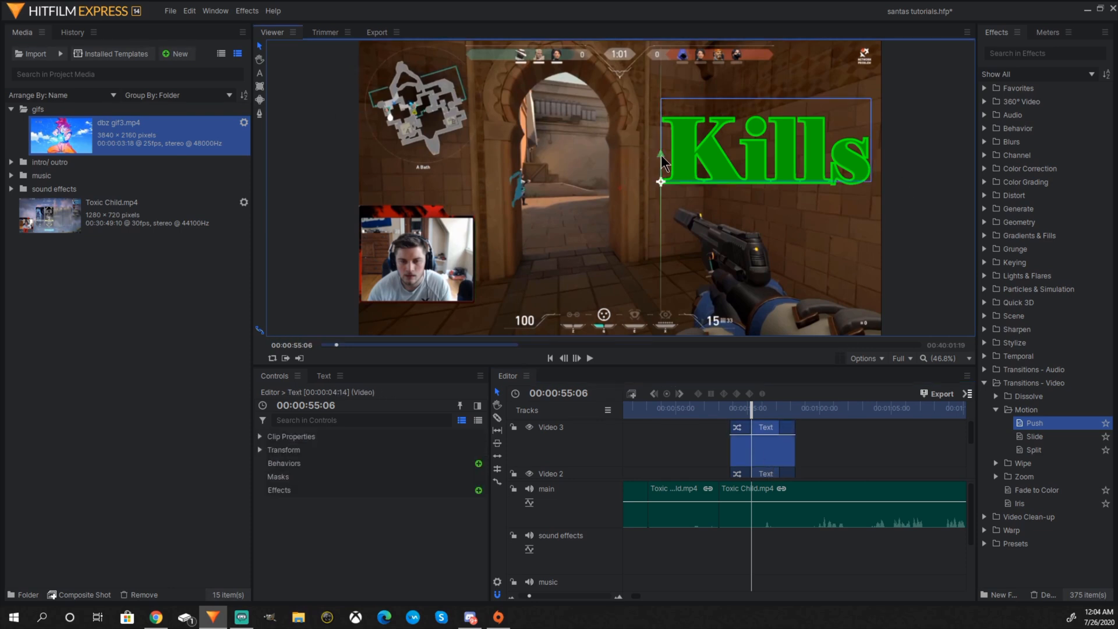
drag(661, 154, 699, 174)
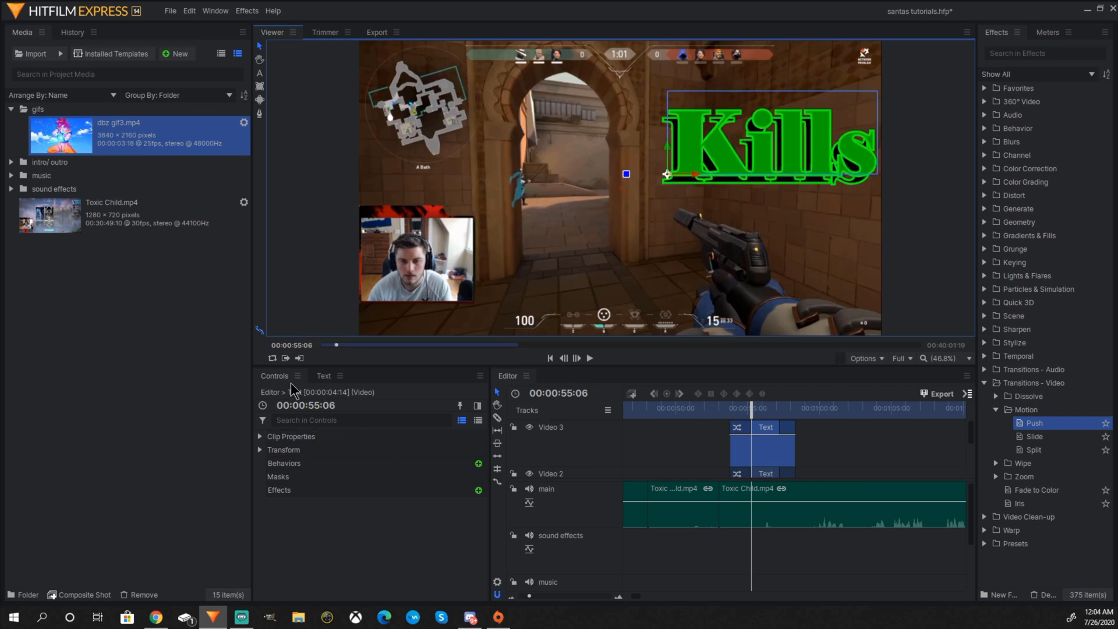
Step: Set the outline width of both the green and the black "Kills" text to 0
click(323, 377)
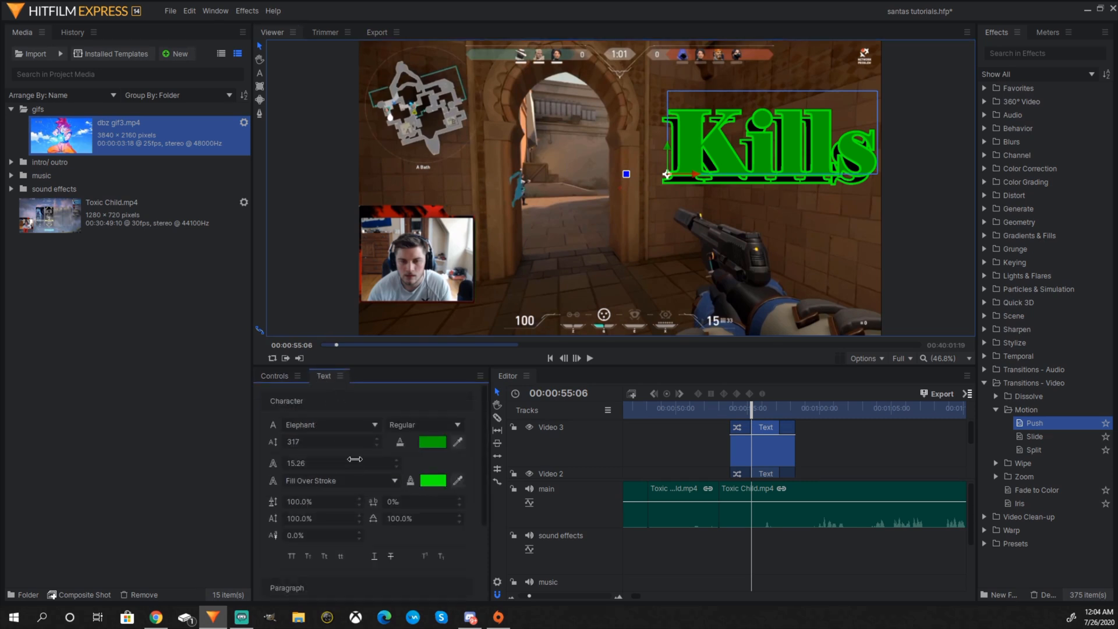
drag(359, 464, 336, 462)
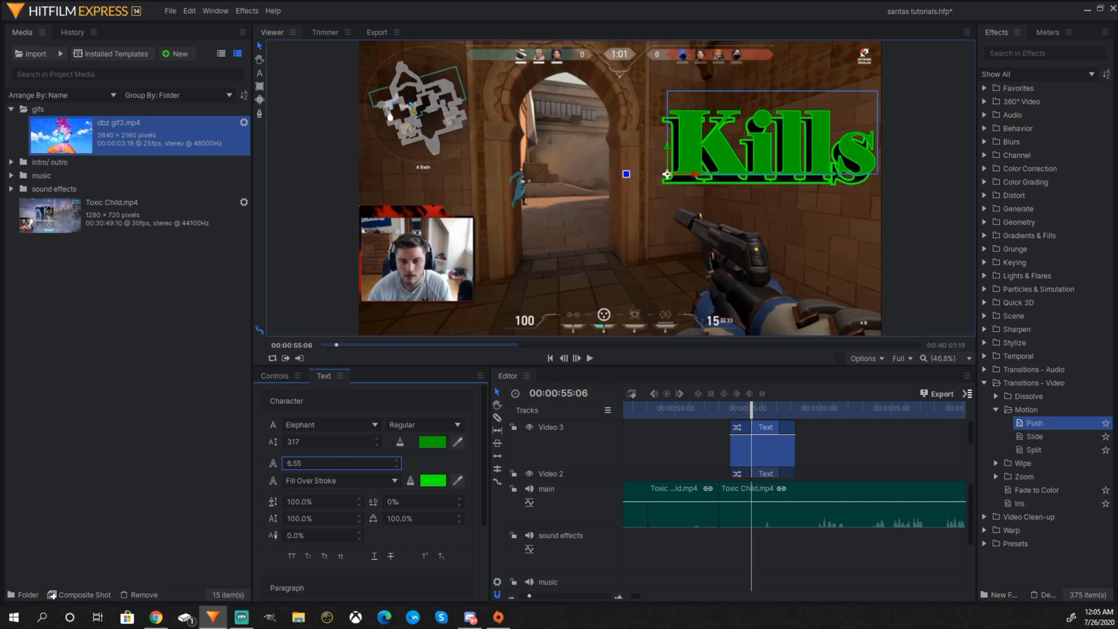
click(337, 462)
click(766, 475)
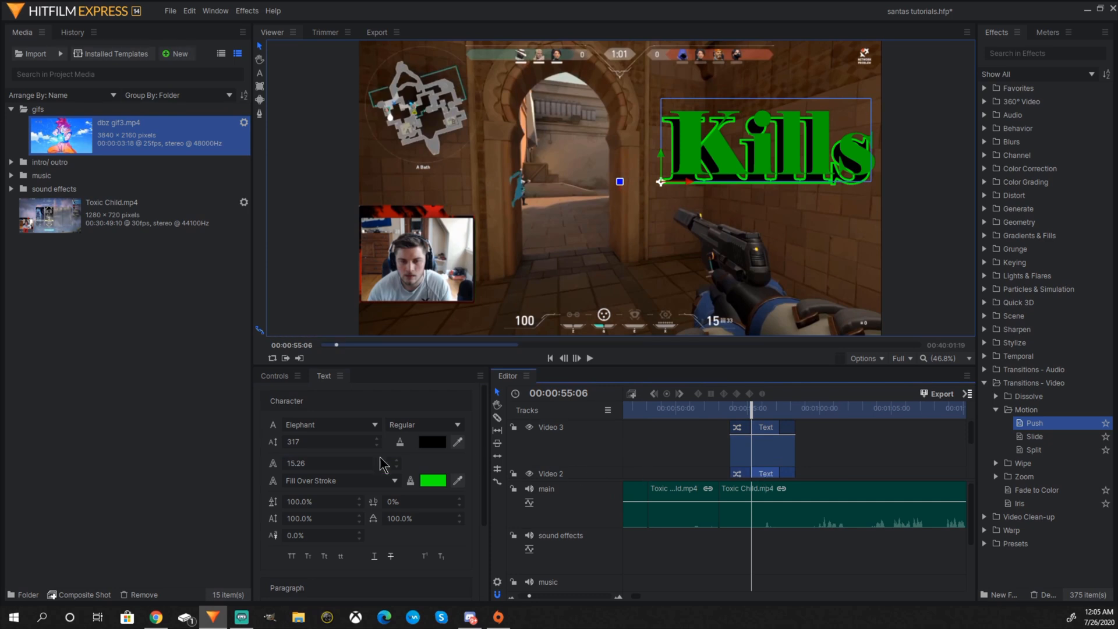
click(341, 463)
text(0)
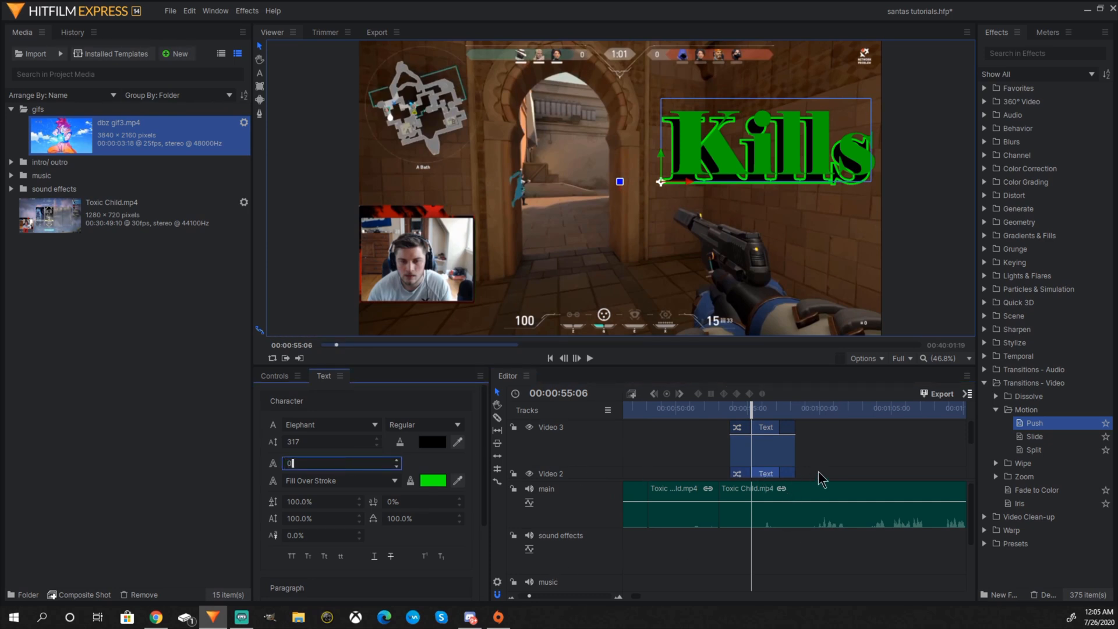
click(847, 454)
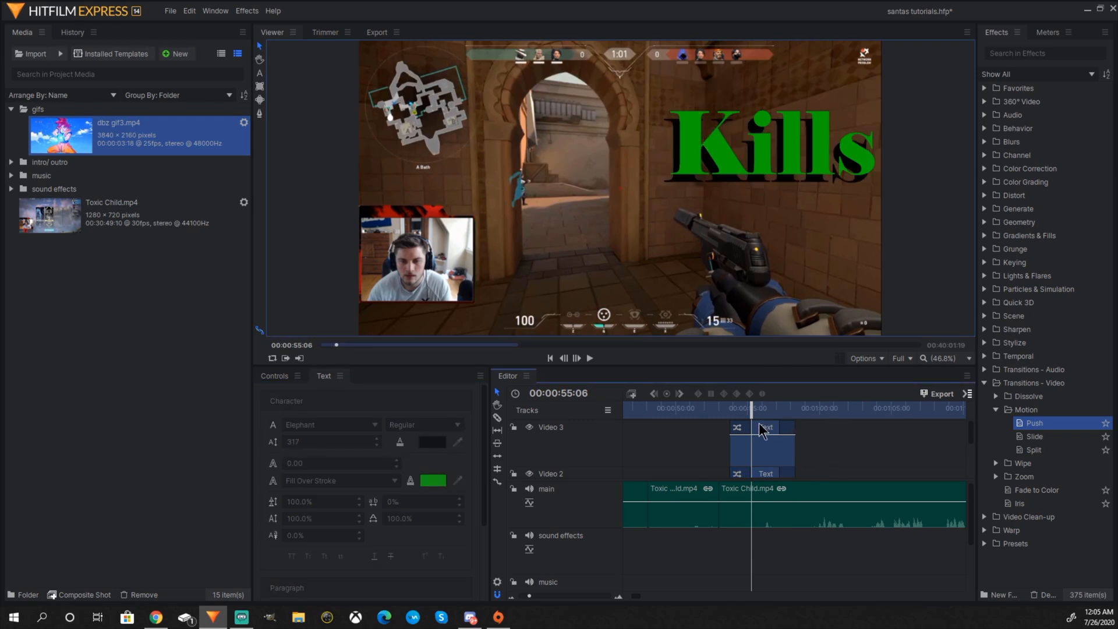
Step: Move the green "Kills" text closer to the black copy as a tighter shadow, and play the result from 00:00:54:13
click(671, 171)
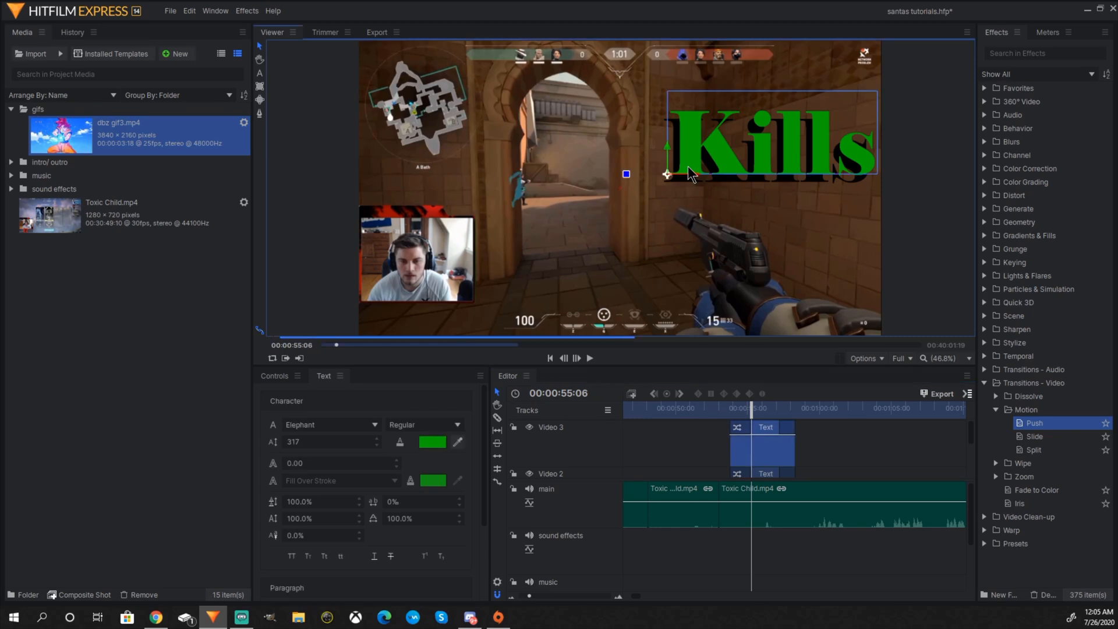
drag(669, 148, 697, 180)
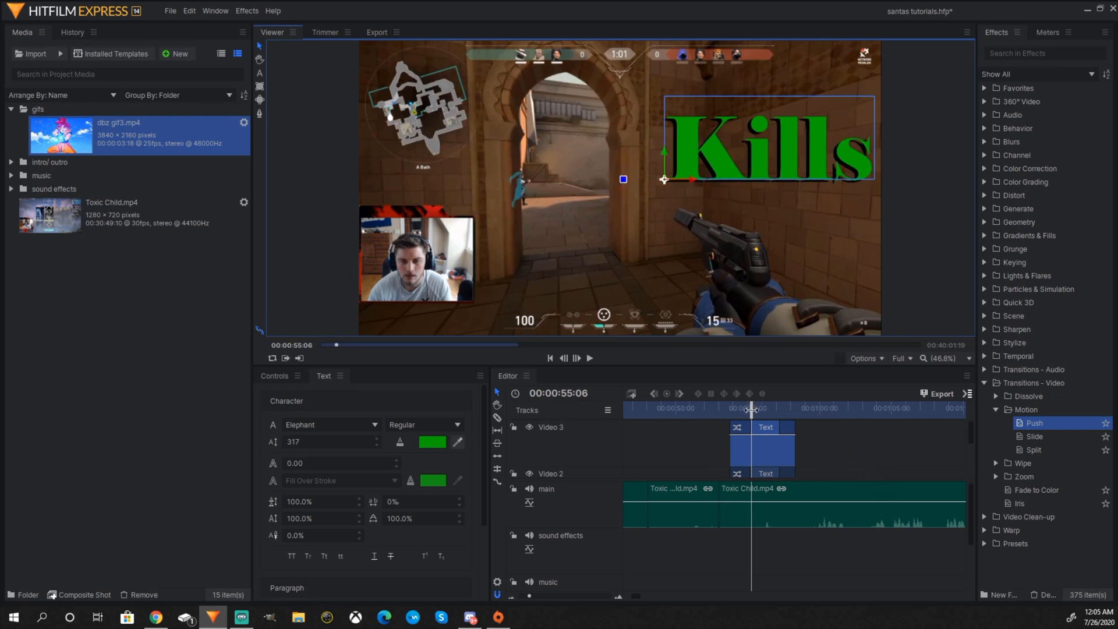
drag(751, 408, 740, 415)
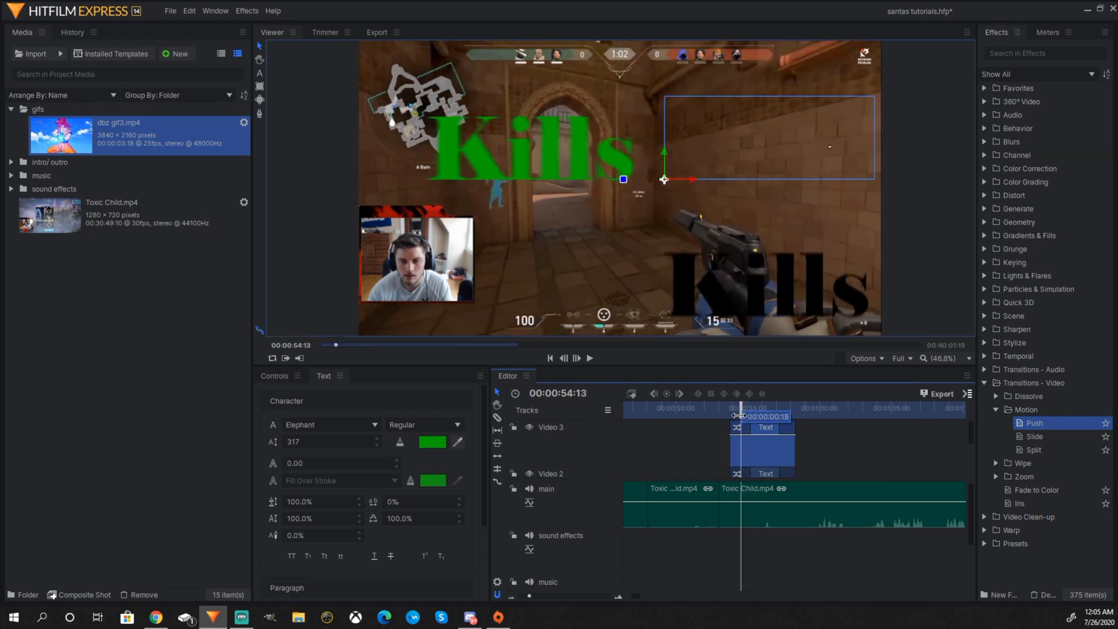
click(589, 359)
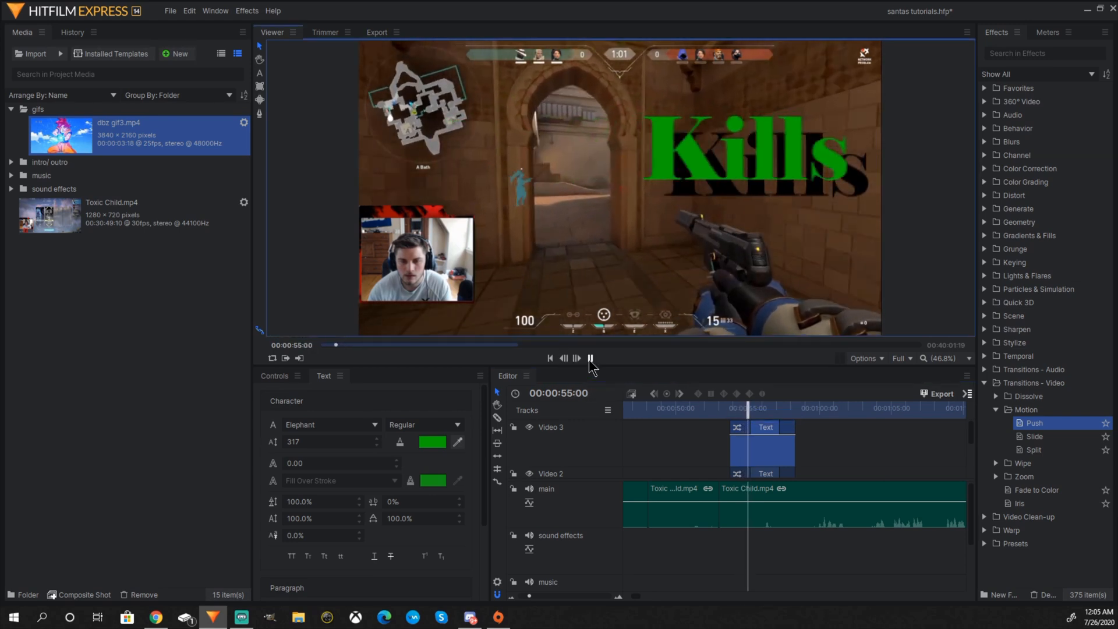
click(589, 358)
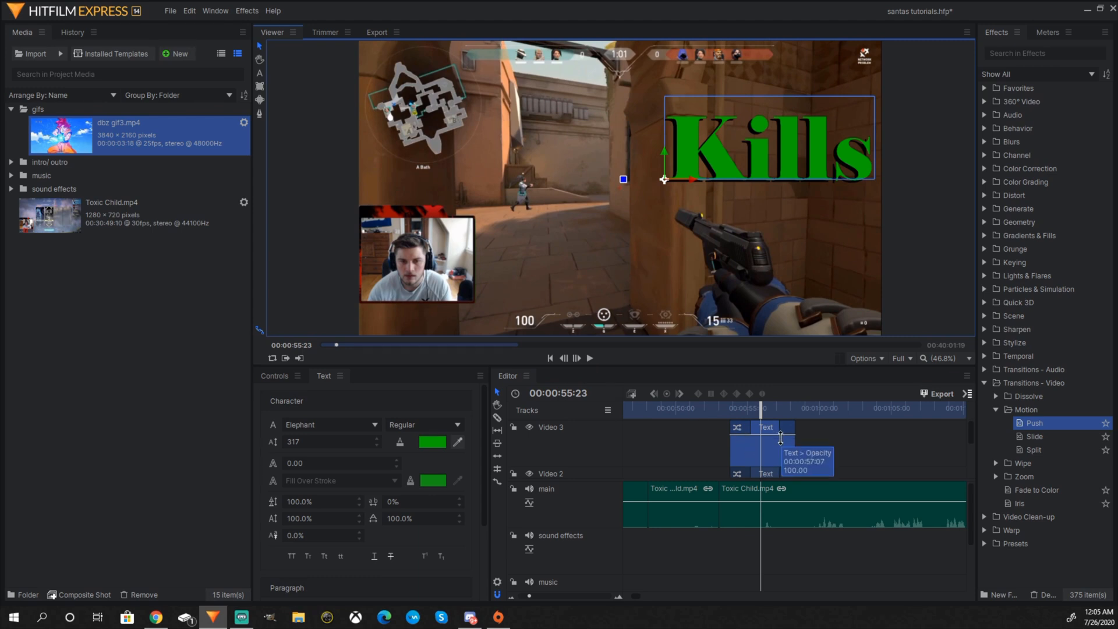
Step: Try Up as the Video 3 text clip's opening Push direction, compare the layers at 00:00:54:20, and set it to Down instead
click(740, 429)
click(288, 376)
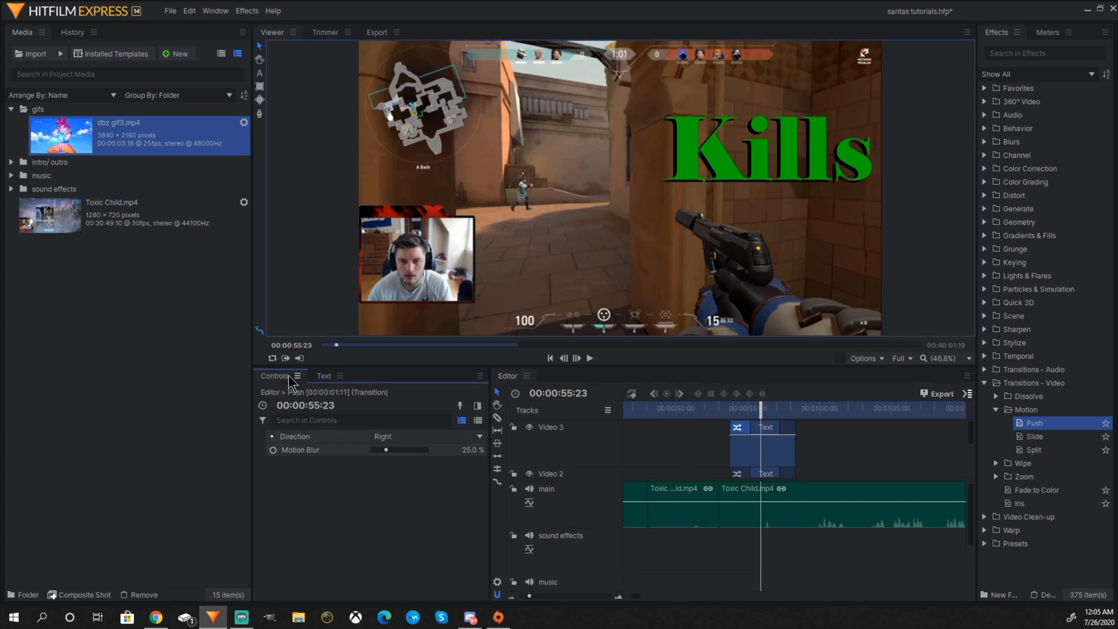
click(479, 437)
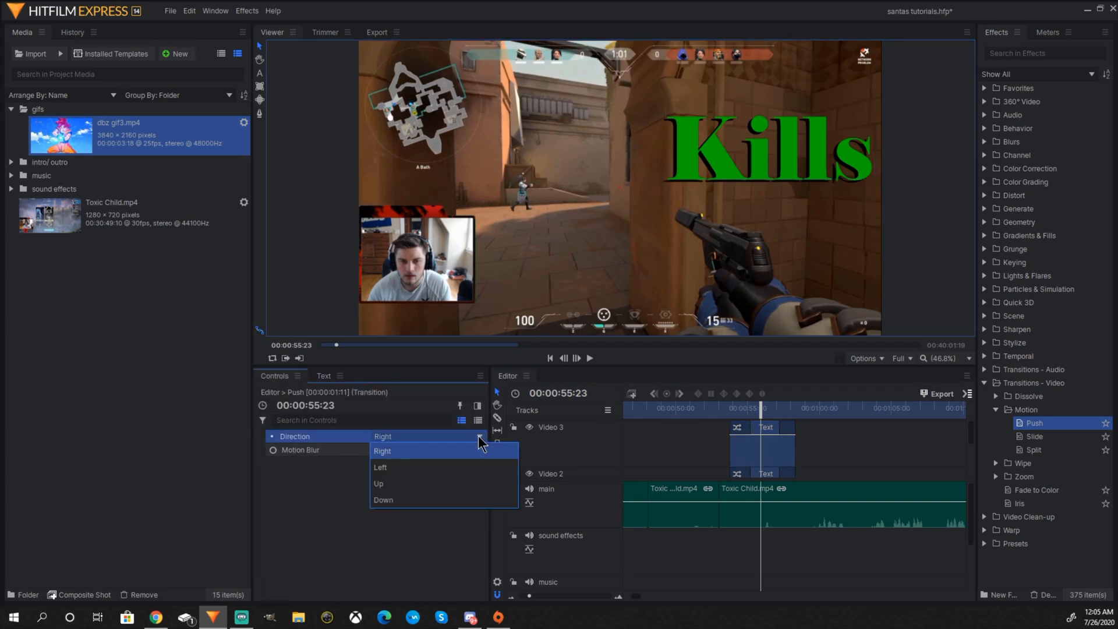
click(445, 483)
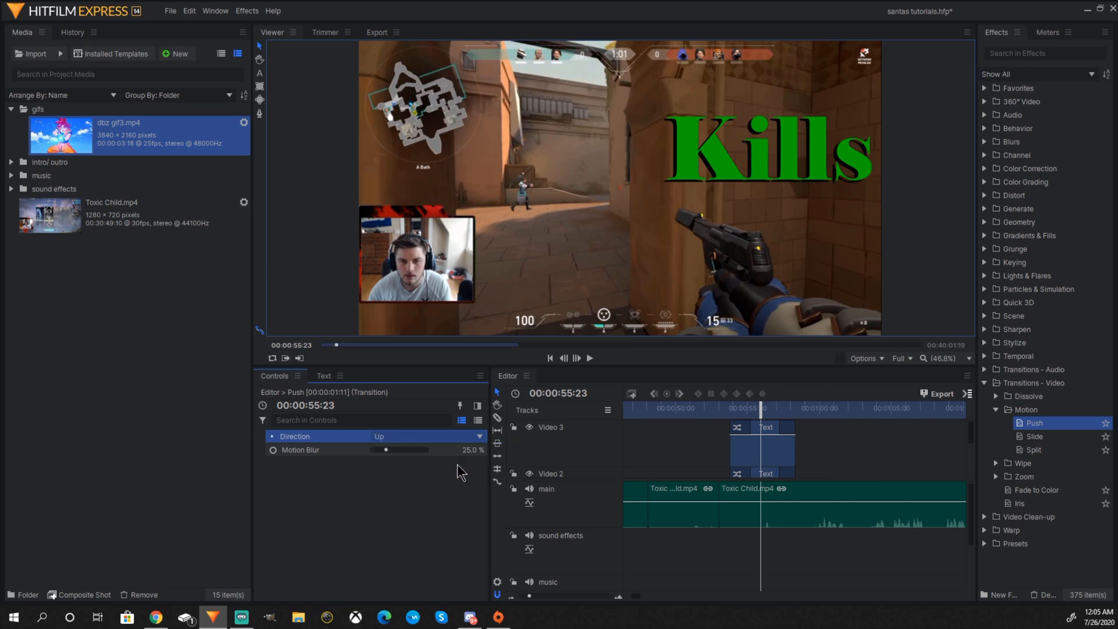
drag(760, 411, 745, 411)
click(428, 438)
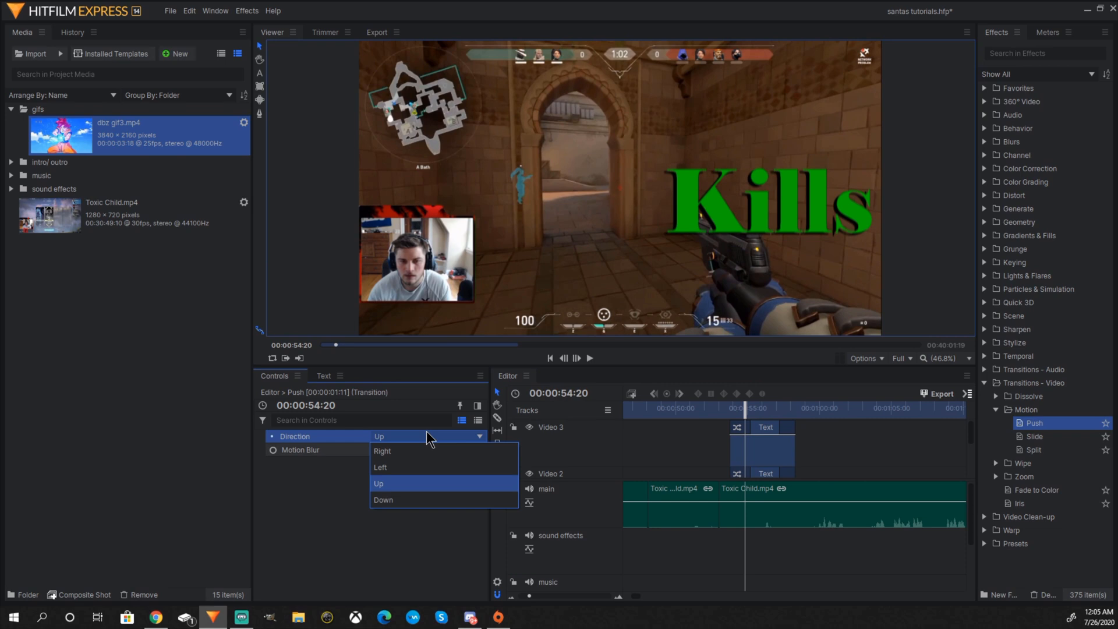
click(418, 494)
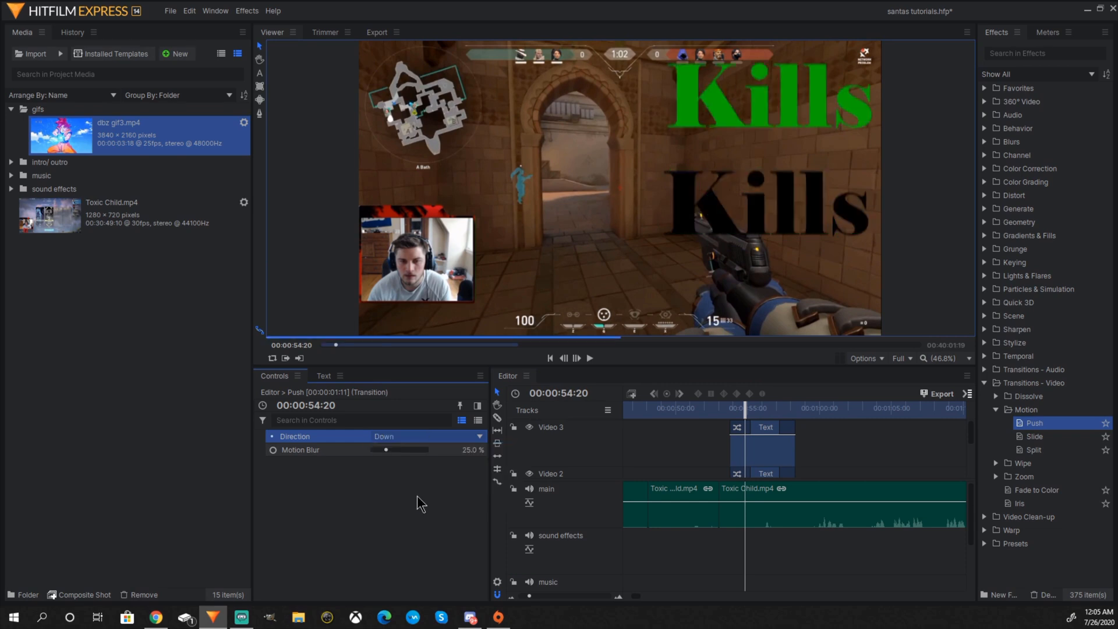
Step: Set the Video 3 text clip's closing Push direction to Up, with the playhead at 00:00:57:11
click(787, 432)
drag(746, 411, 783, 411)
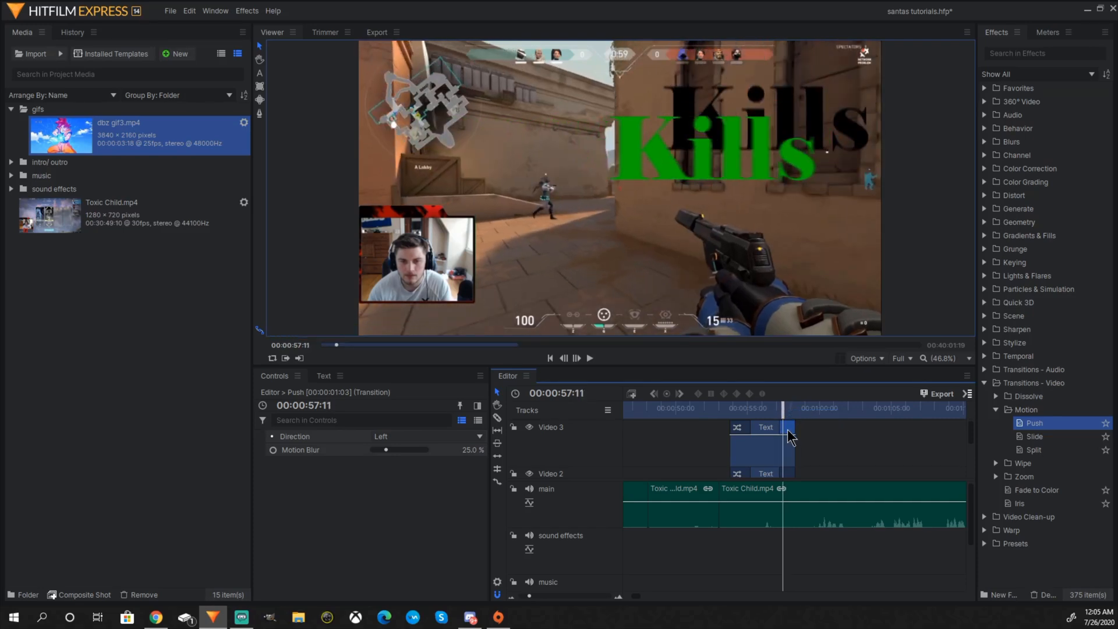
click(480, 436)
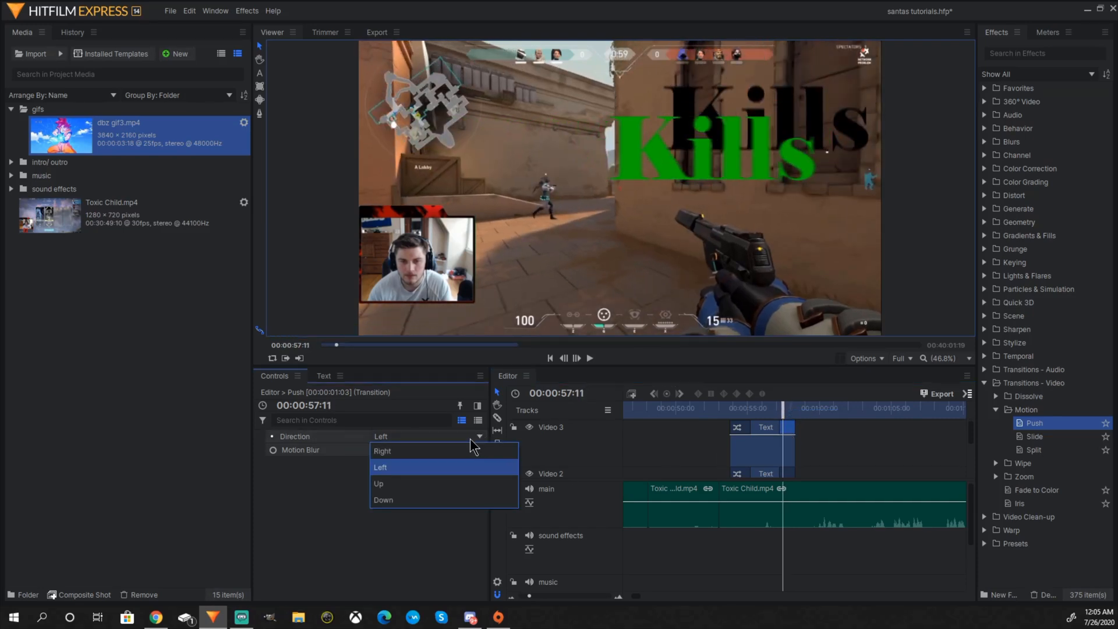
click(435, 484)
Step: Play both text layers from 00:00:53:07 through their exit, and scrub back to 00:00:54:18 to check the opposing vertical Push movements
drag(783, 409, 727, 409)
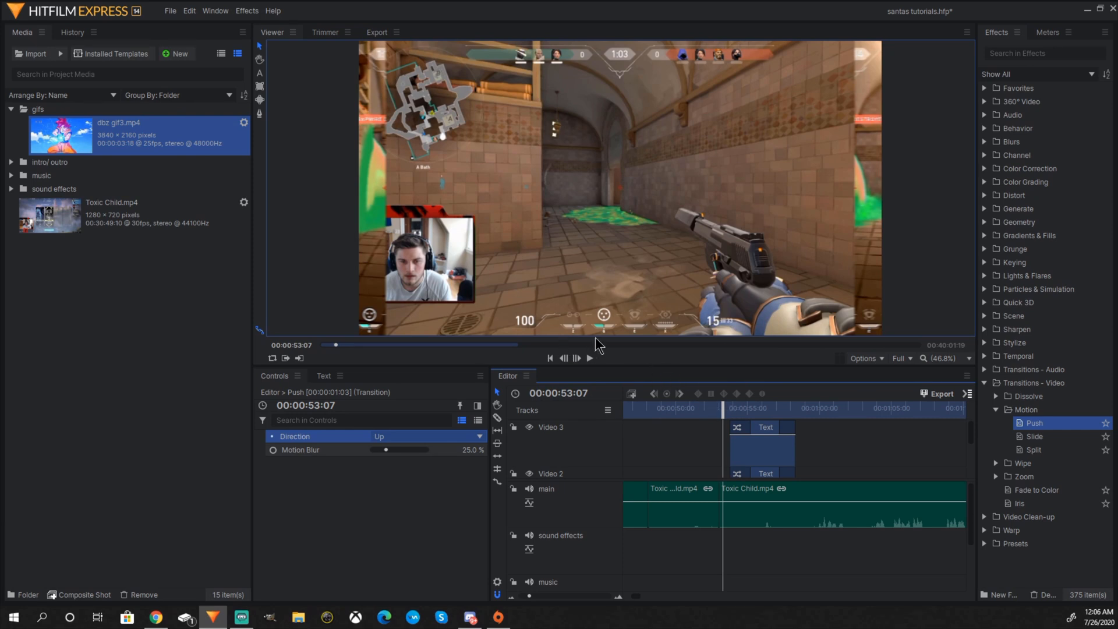
click(592, 360)
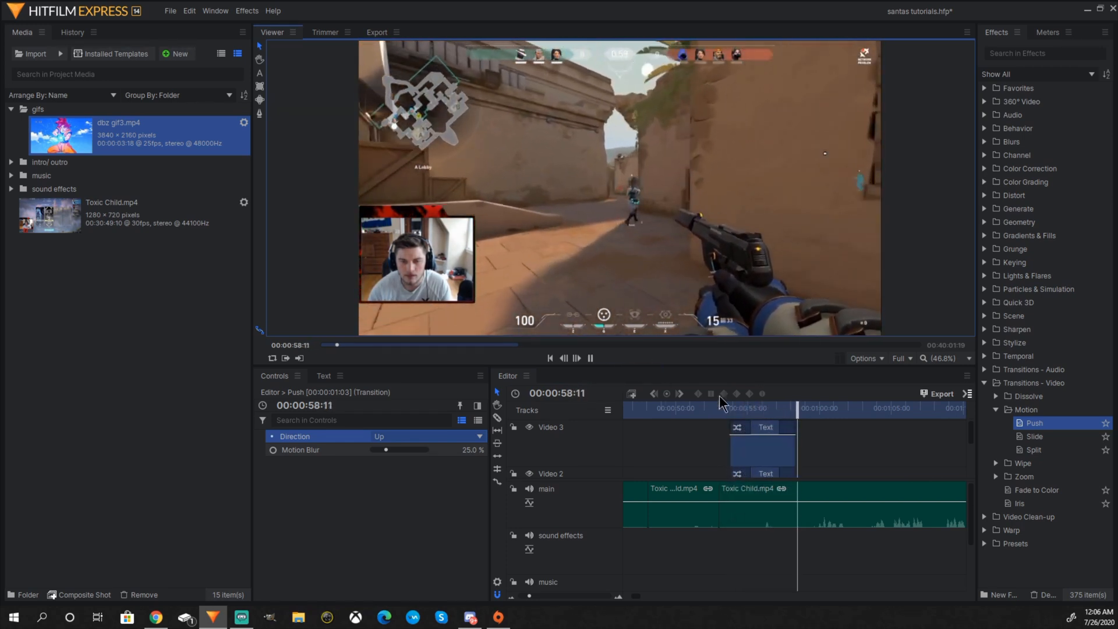
drag(824, 407, 738, 412)
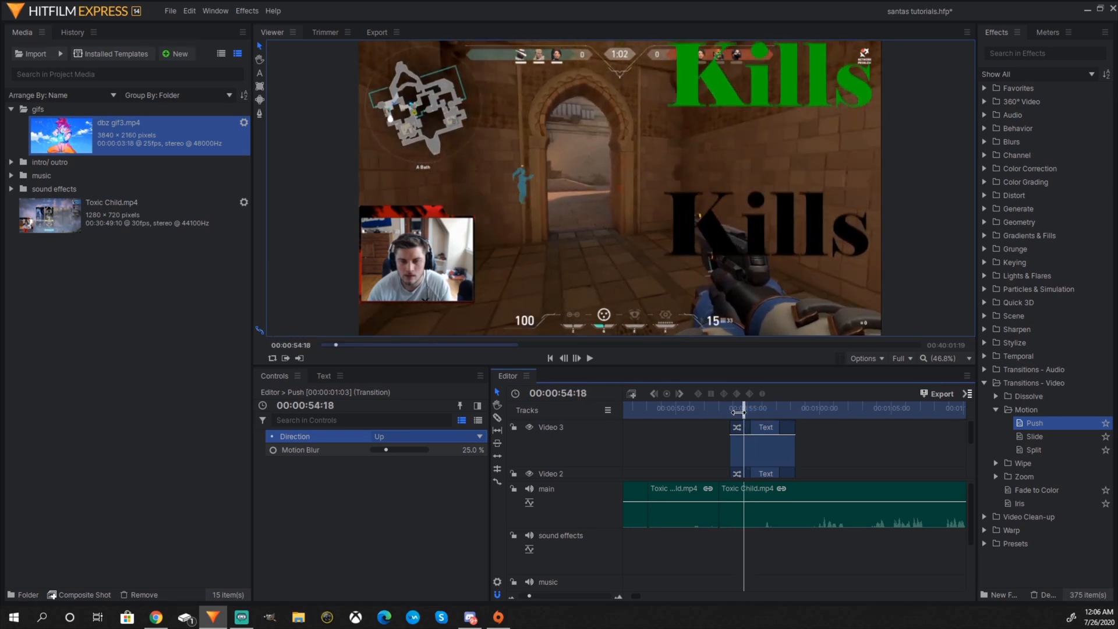